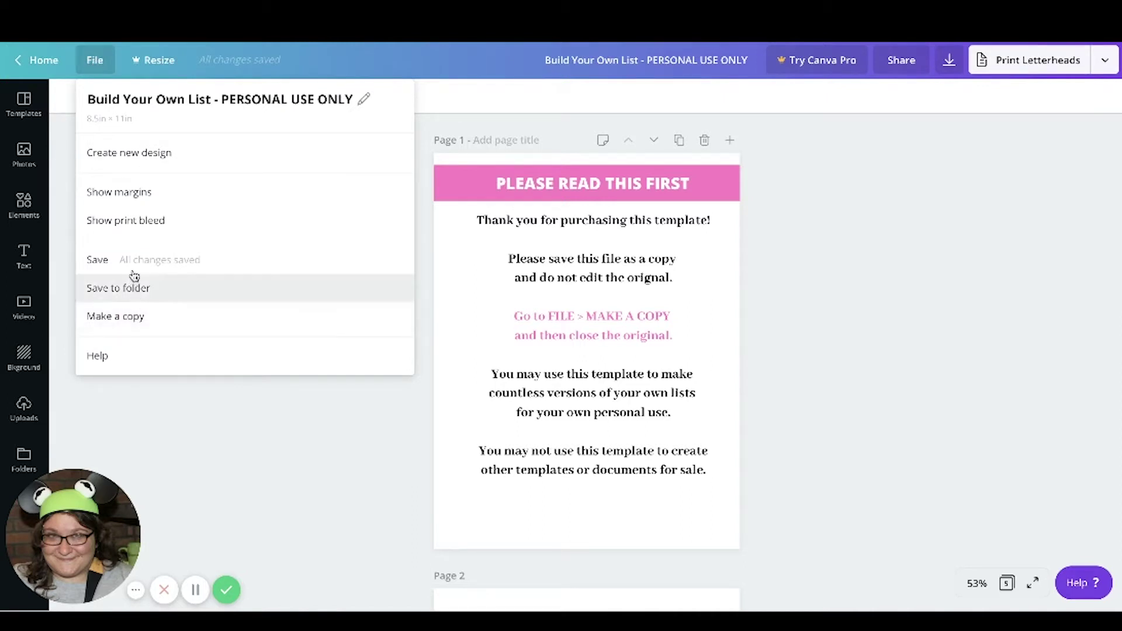
- Make a copy of the template and replace "Copy of" in its title with the owner's first name plus "Copy -"
click(134, 316)
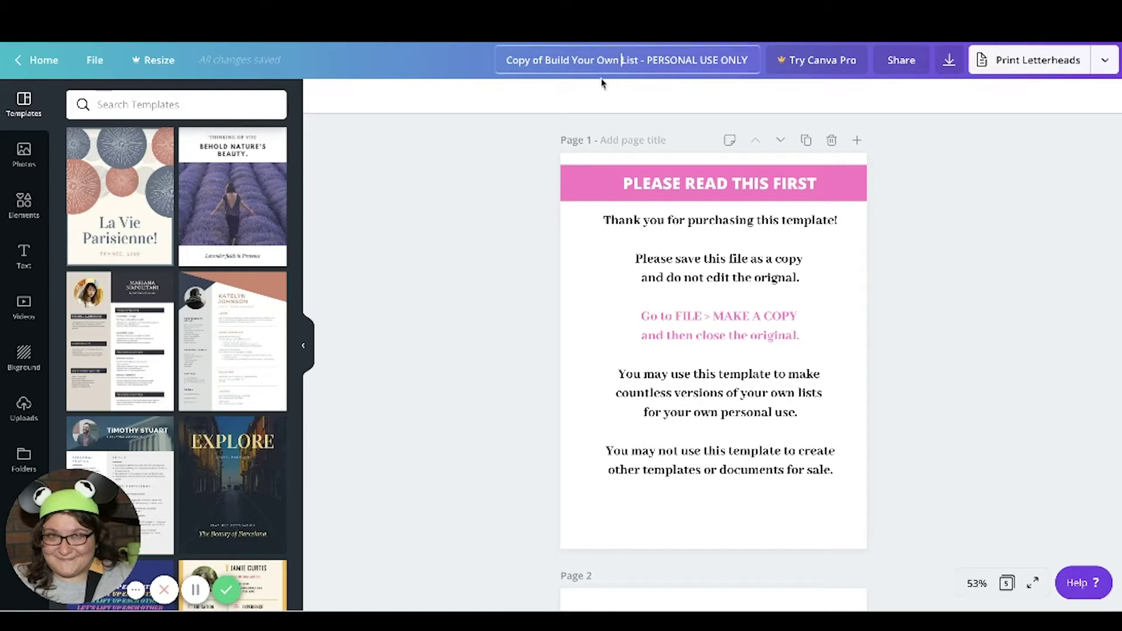
drag(543, 60, 501, 56)
text(Robin's Copy -)
click(892, 171)
- Replace the placeholder title on page 2 with "My to do list!"
scroll(892, 170, down, 2)
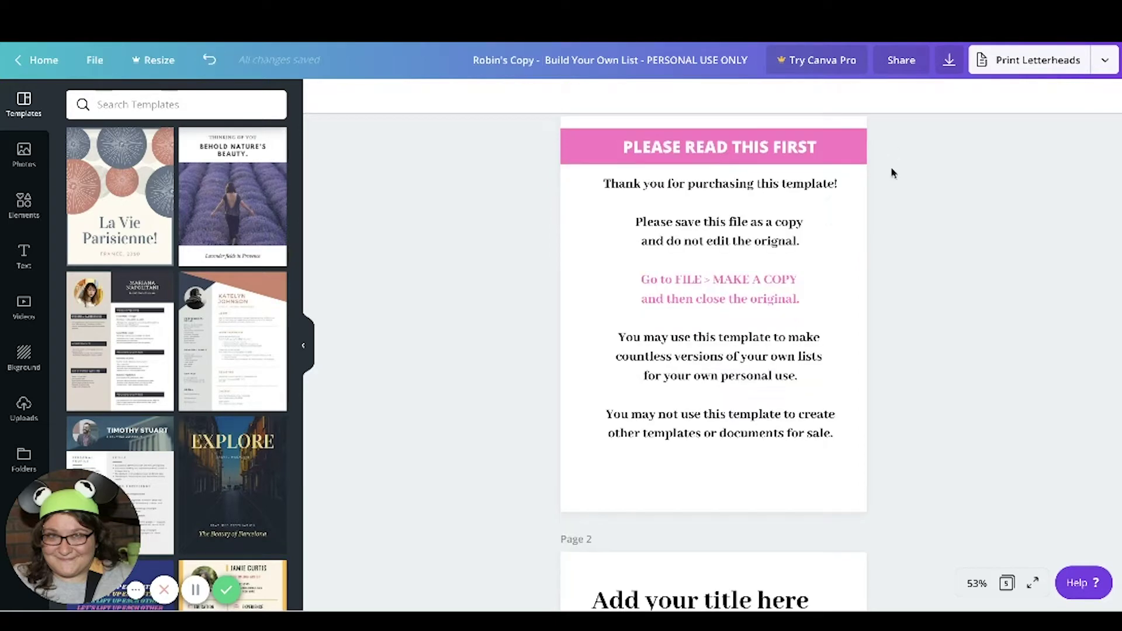
scroll(881, 292, down, 3)
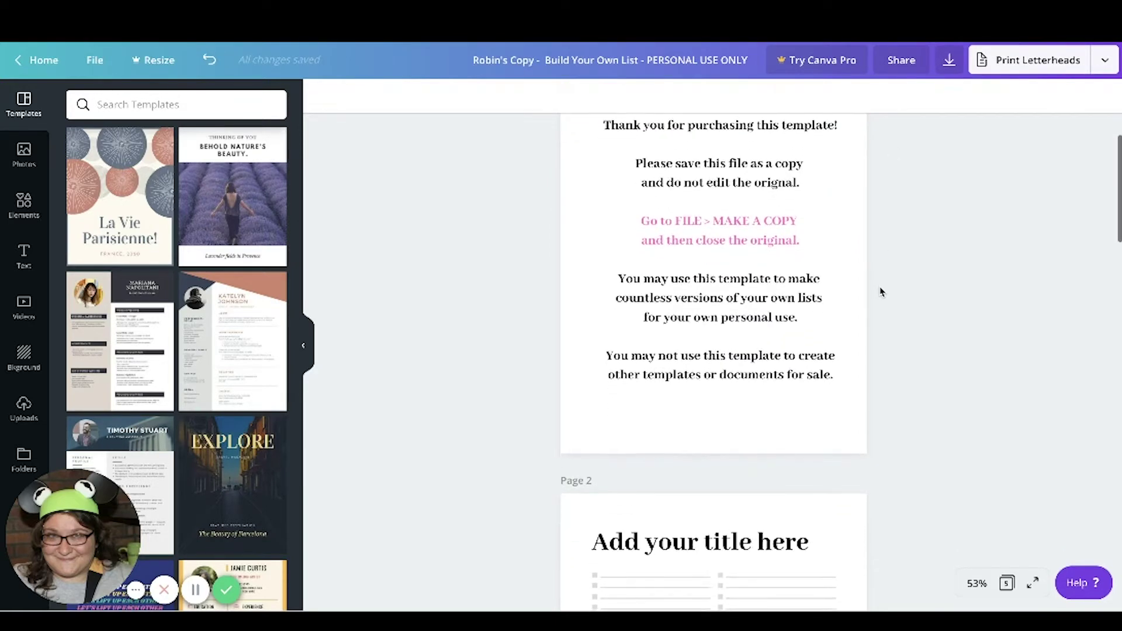
scroll(882, 291, down, 5)
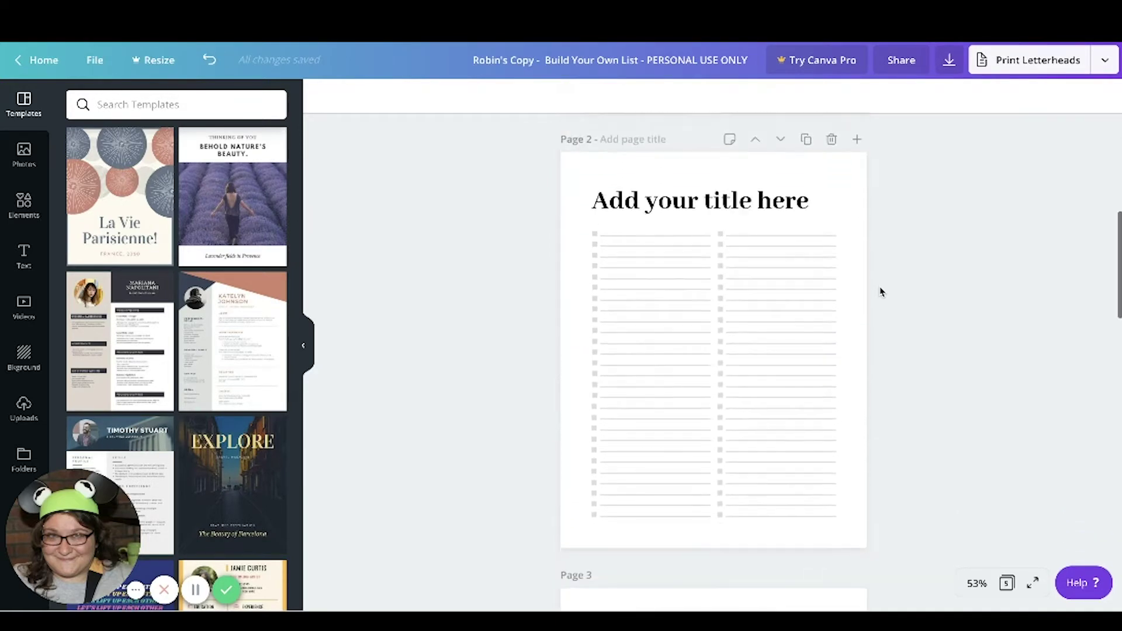
double_click(702, 190)
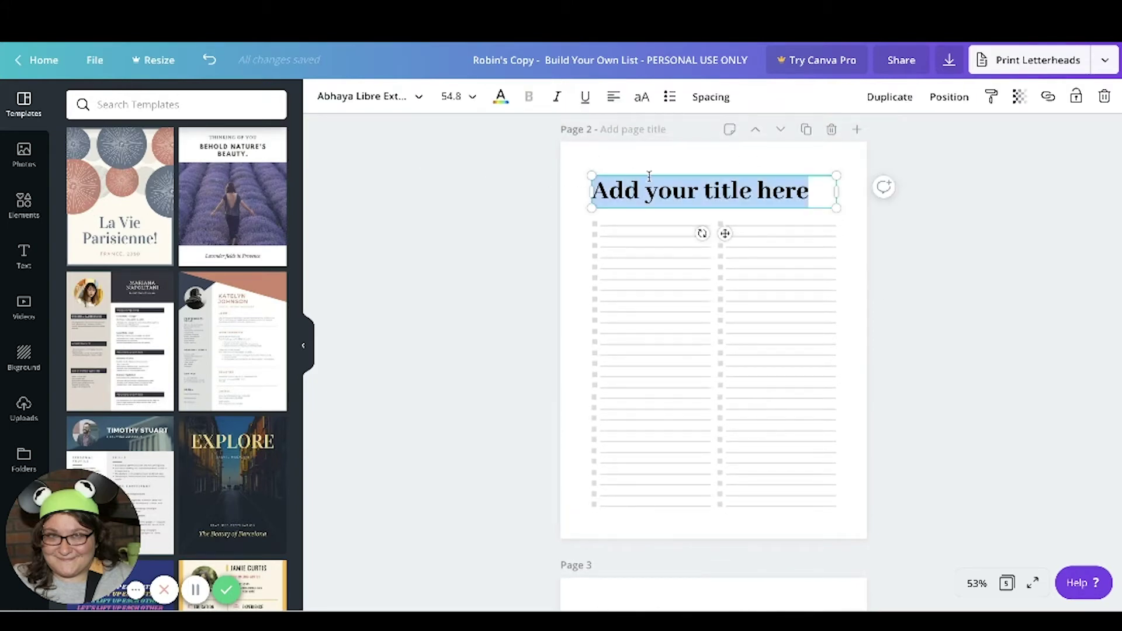
text(My to )
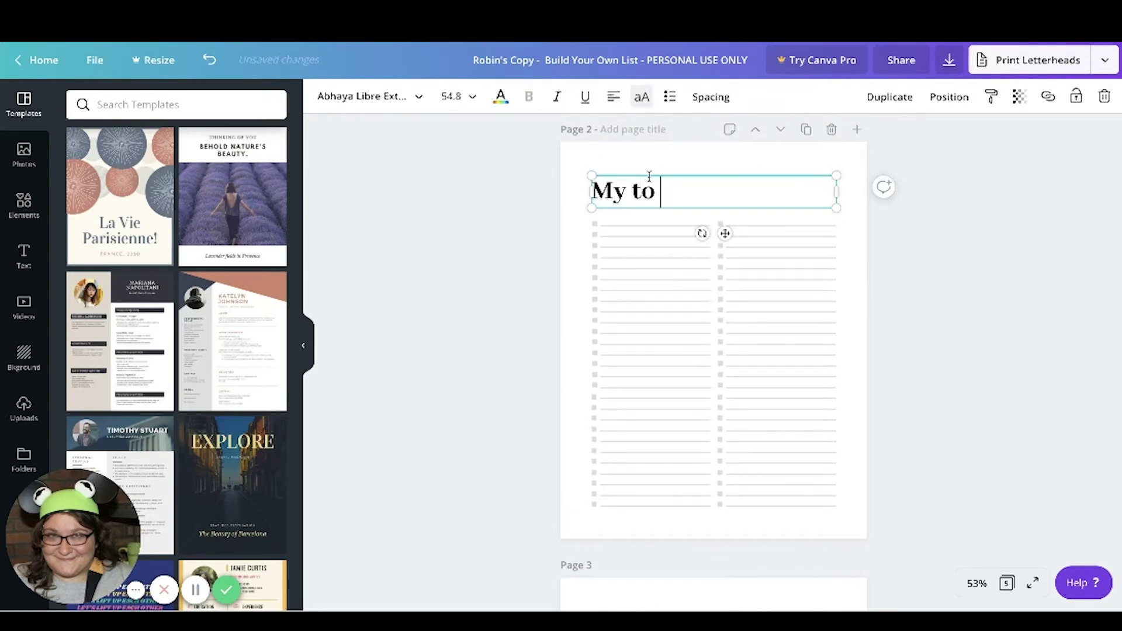
text(do list!)
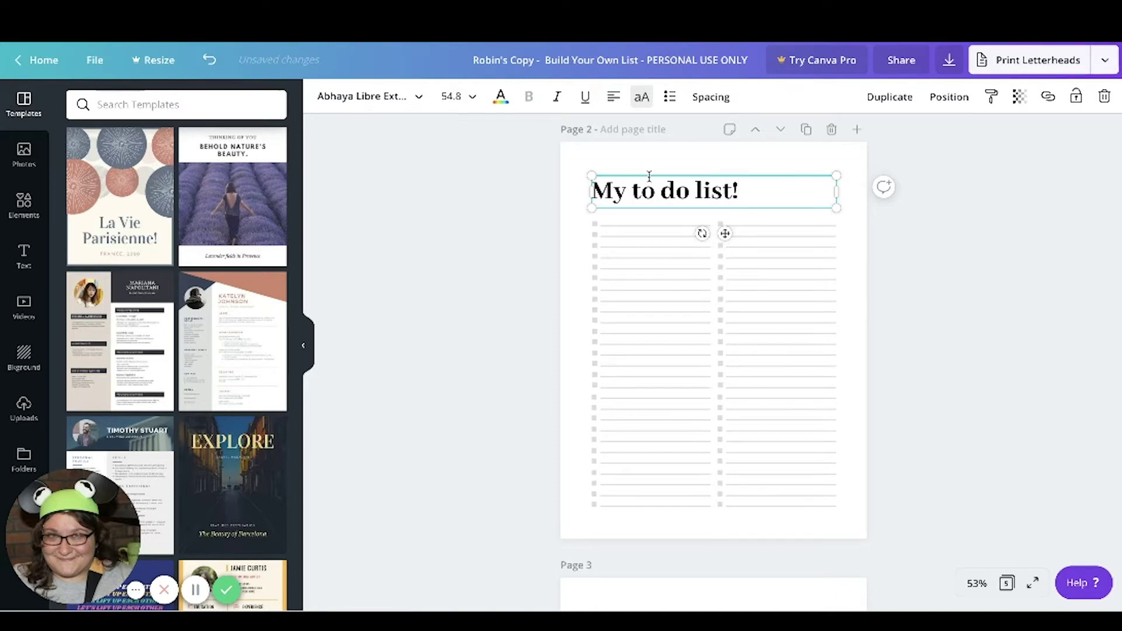
- Search the fonts for "script" and set the page 2 title in Lobster Two
triple_click(649, 176)
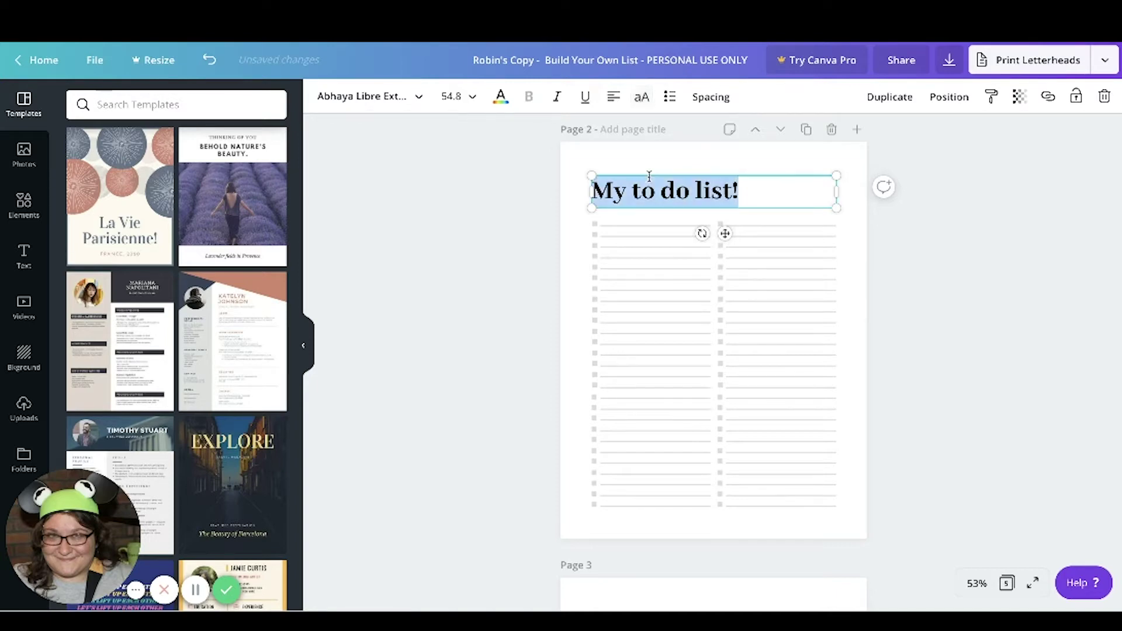
click(419, 100)
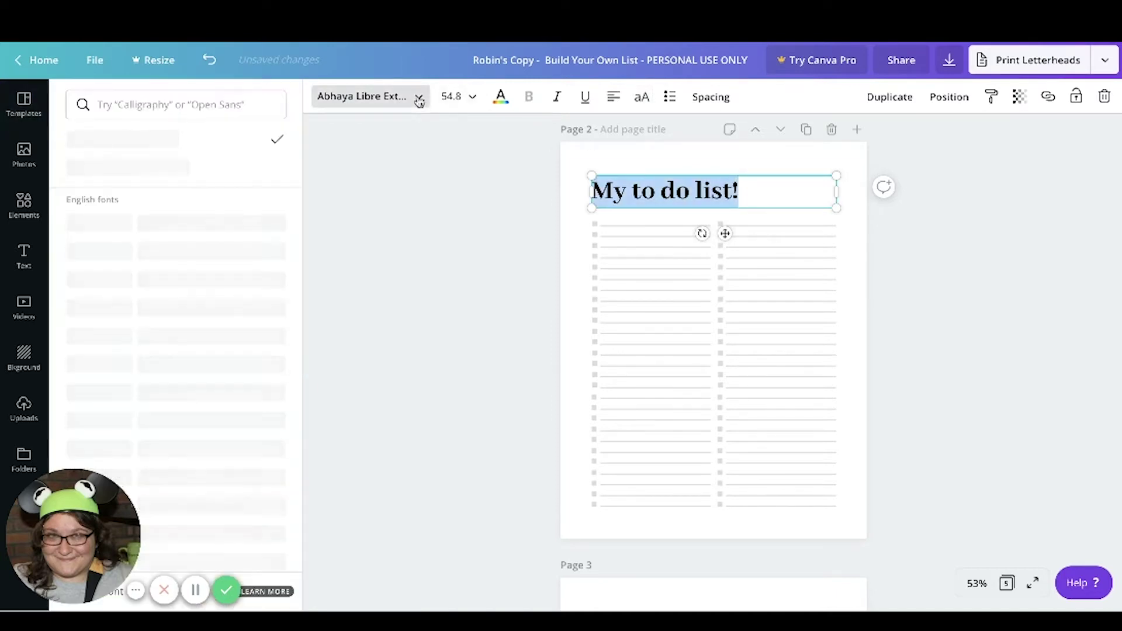
scroll(165, 232, down, 2)
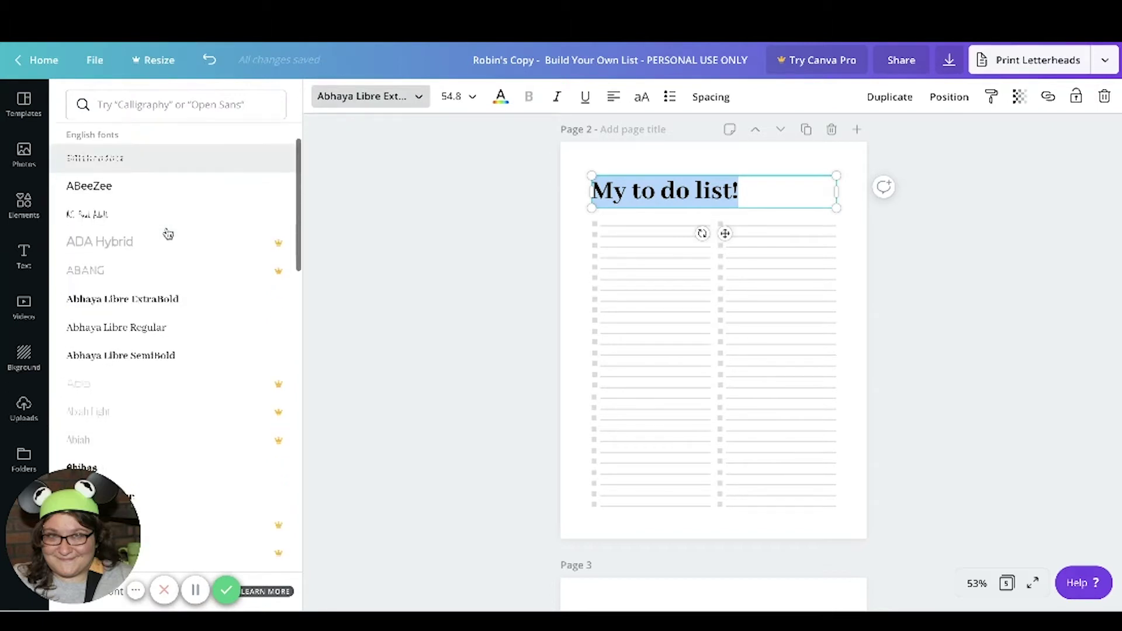
click(93, 320)
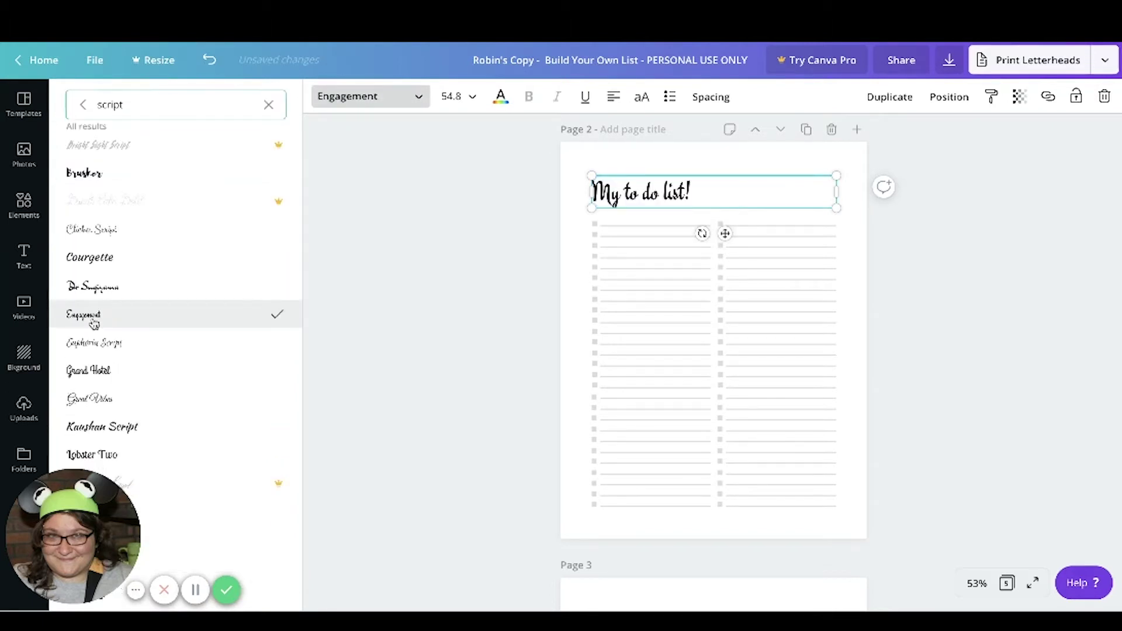
click(98, 372)
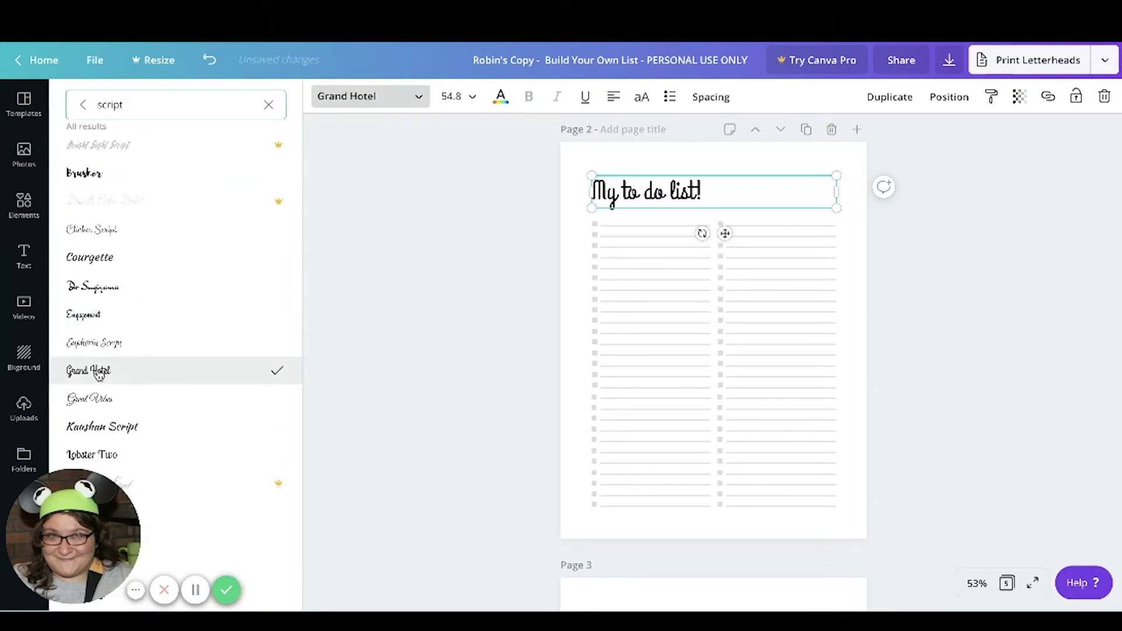
click(123, 456)
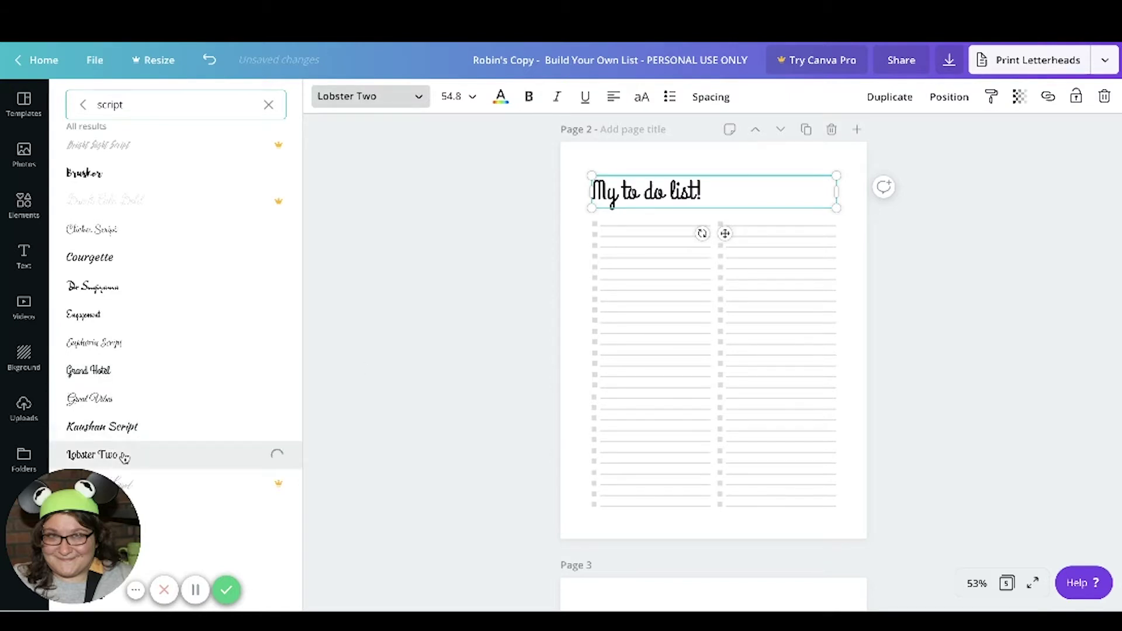
click(495, 227)
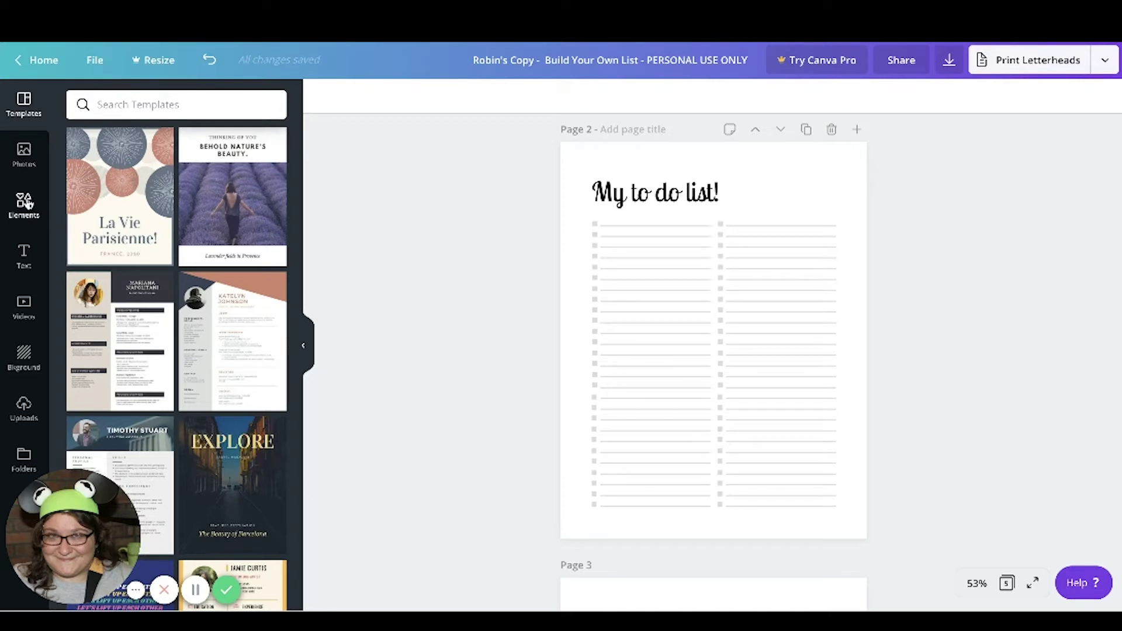
- Ungroup the two checklist columns on page 2 and recolor the first column's checkboxes with the document's bright pink
drag(576, 220, 830, 506)
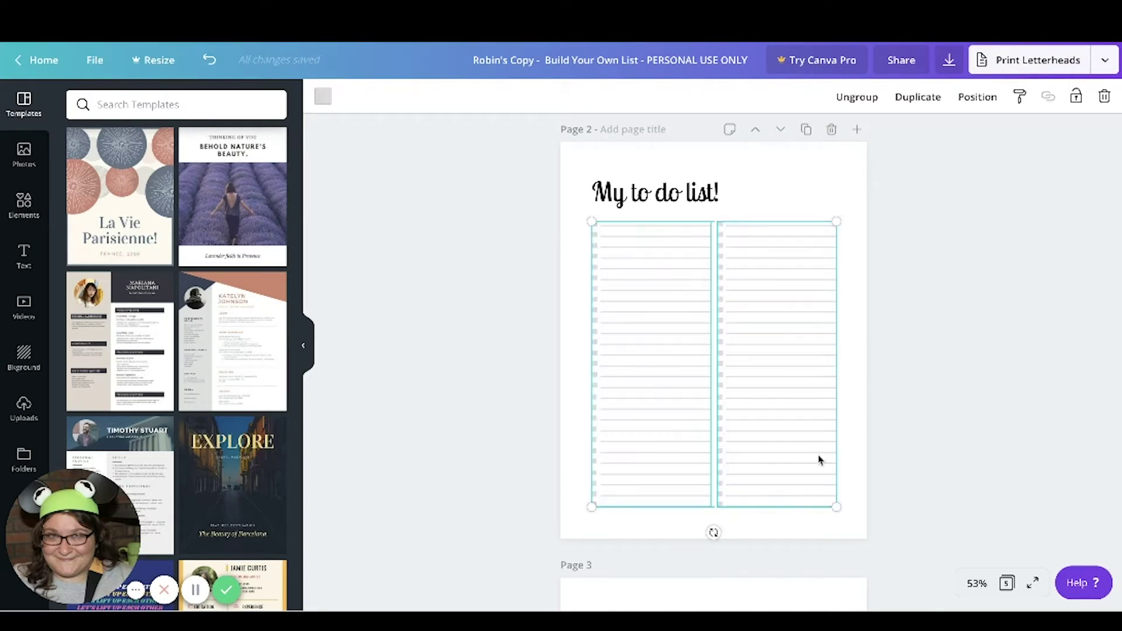
click(858, 97)
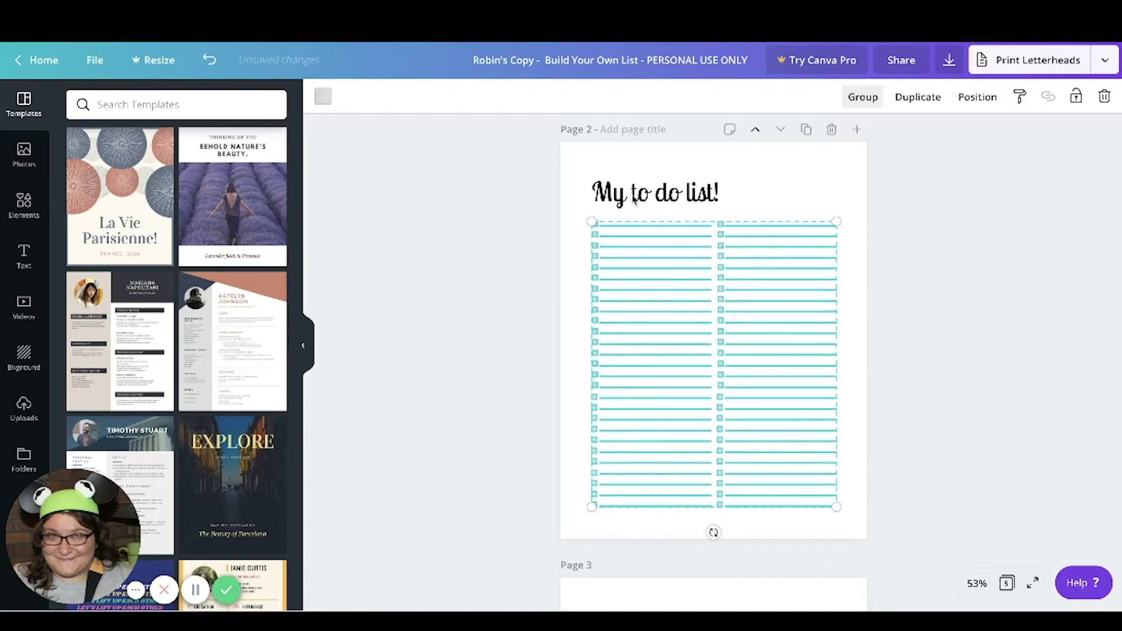
click(560, 233)
drag(576, 214, 596, 522)
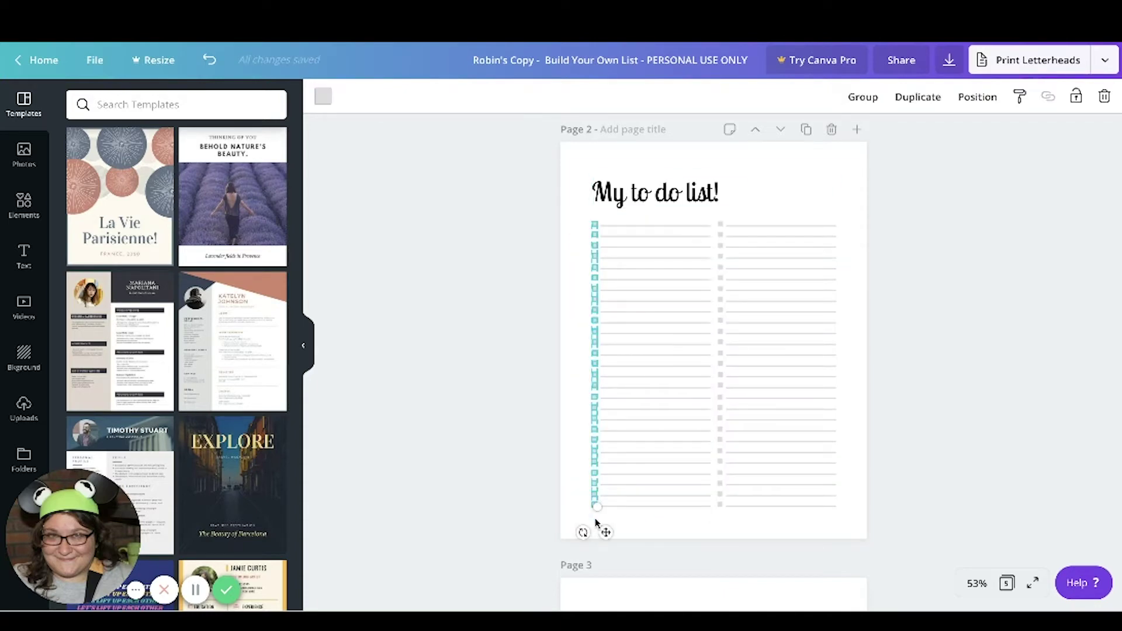
click(323, 98)
click(270, 237)
key(Escape)
- Recolor the second column's checkboxes on page 2 with the same bright pink
click(720, 506)
click(322, 95)
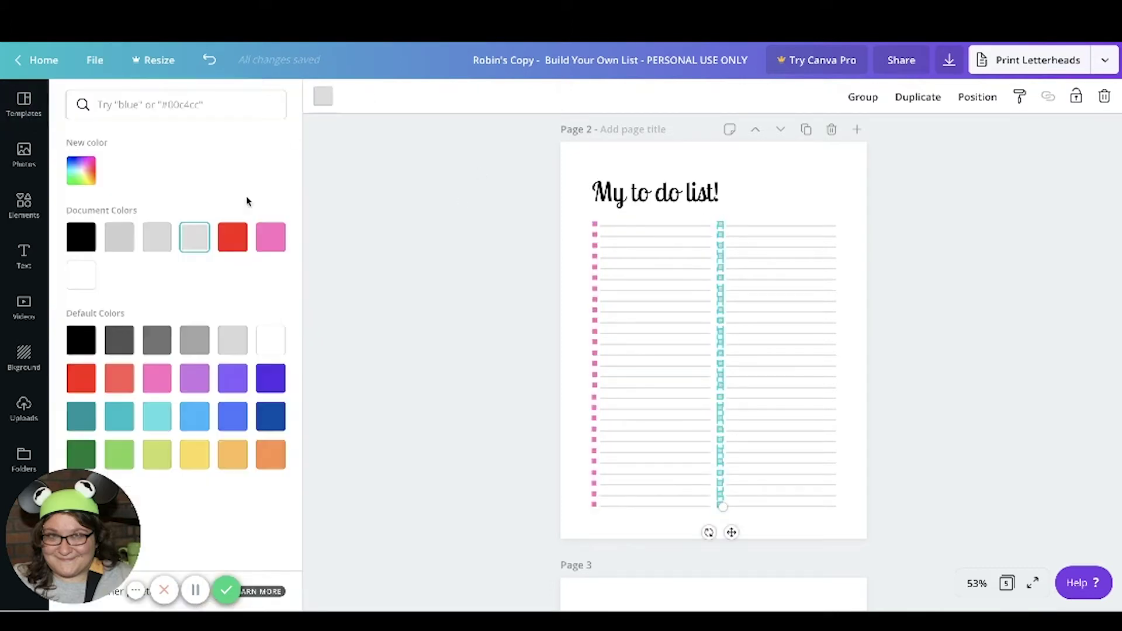
click(270, 241)
click(459, 237)
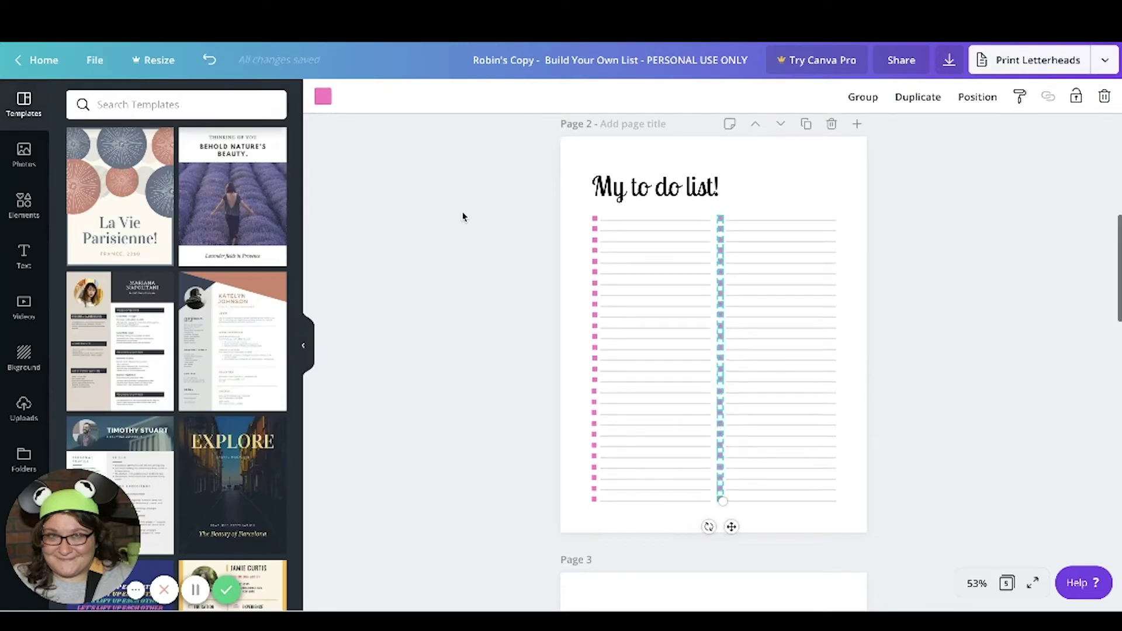
scroll(463, 216, down, 2)
scroll(463, 215, up, 1)
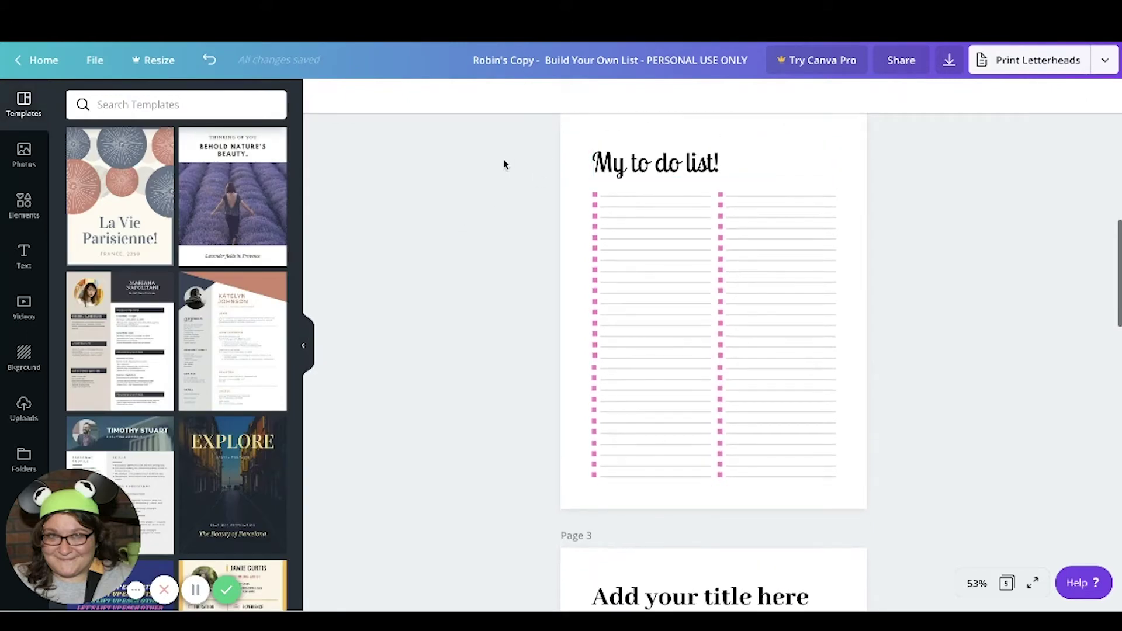
scroll(501, 188, up, 1)
click(148, 108)
text(flower)
key(Return)
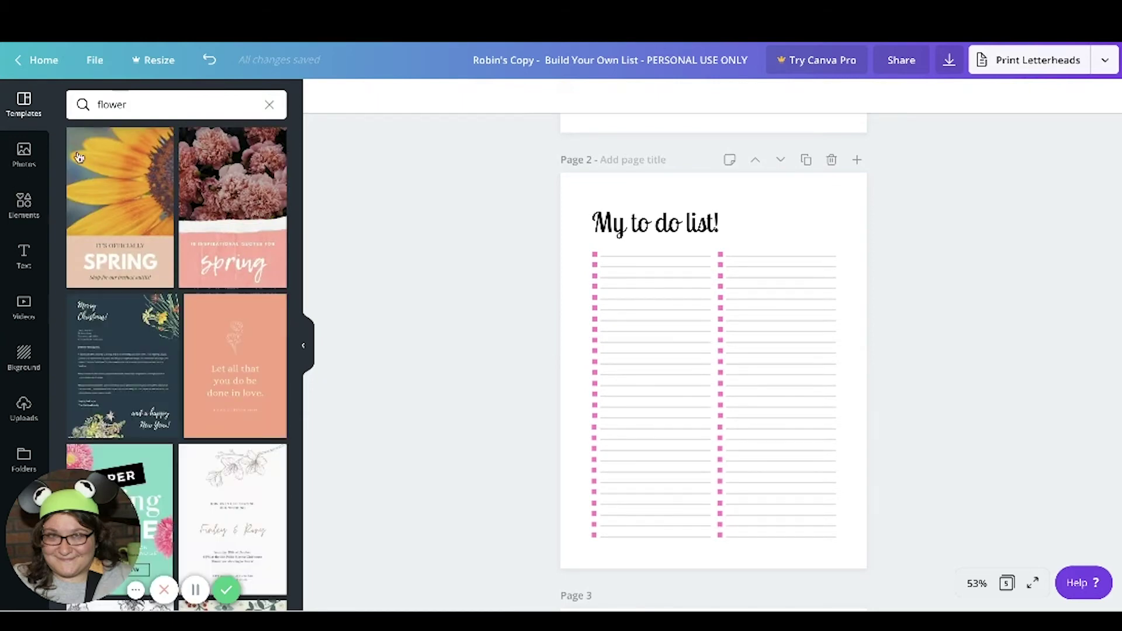
- Search the elements for "flower" and place the pink flower with the teal base near the title on page 2
click(24, 205)
click(134, 104)
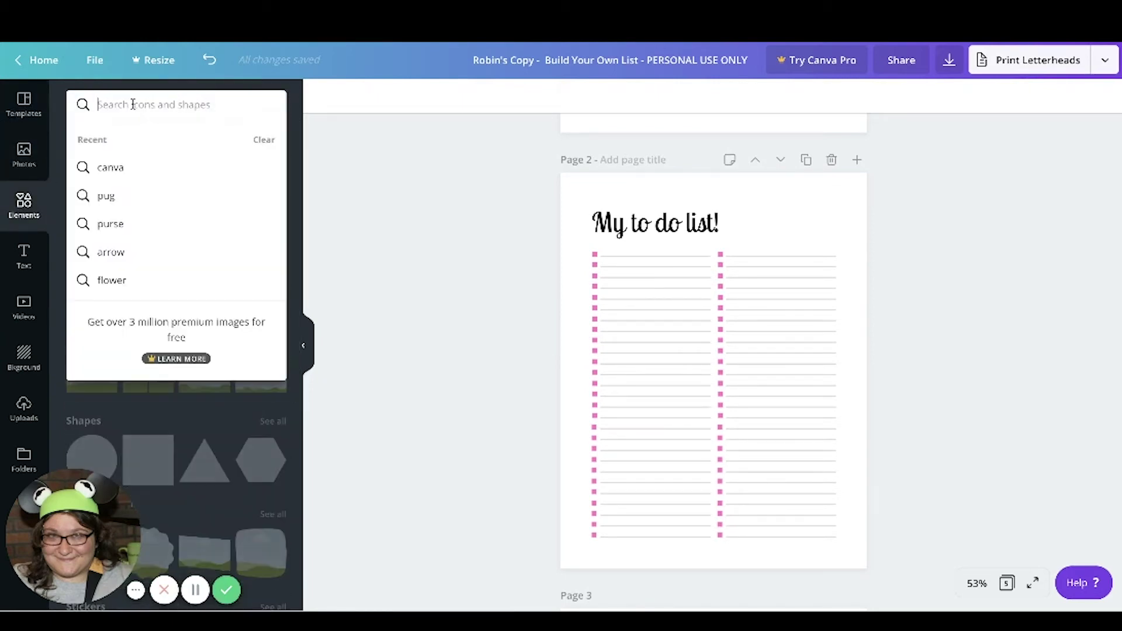
text(flower)
key(Return)
scroll(173, 389, down, 5)
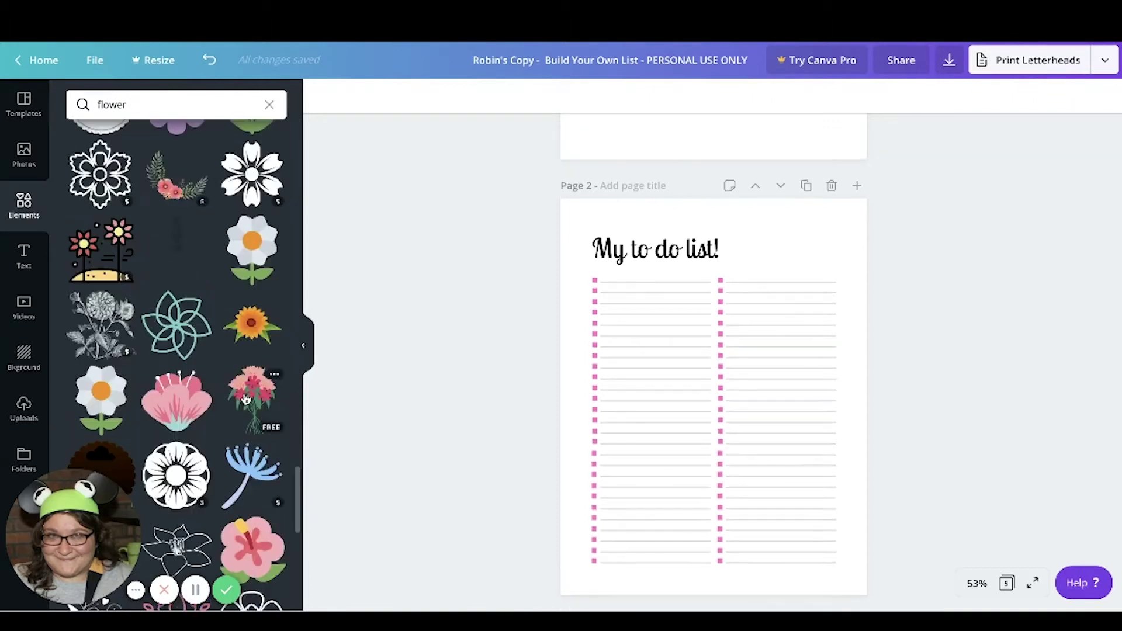
drag(173, 389, 754, 213)
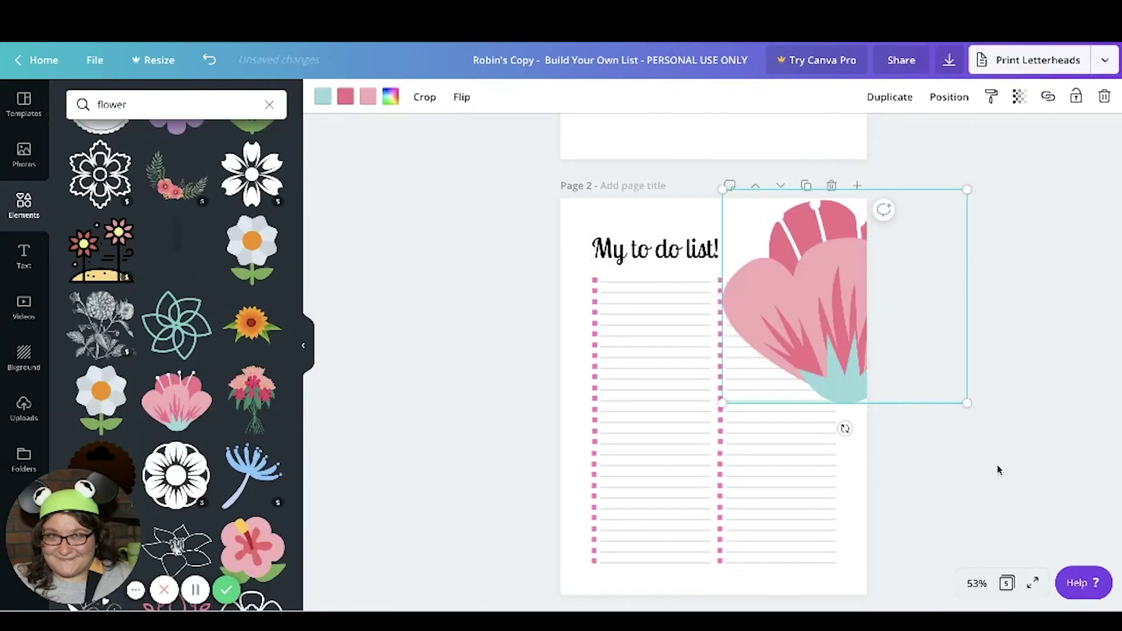
- Shrink the pink flower to about the title's height and place it in the space after "My to do list!"
drag(968, 405, 794, 239)
click(864, 254)
click(807, 237)
click(792, 221)
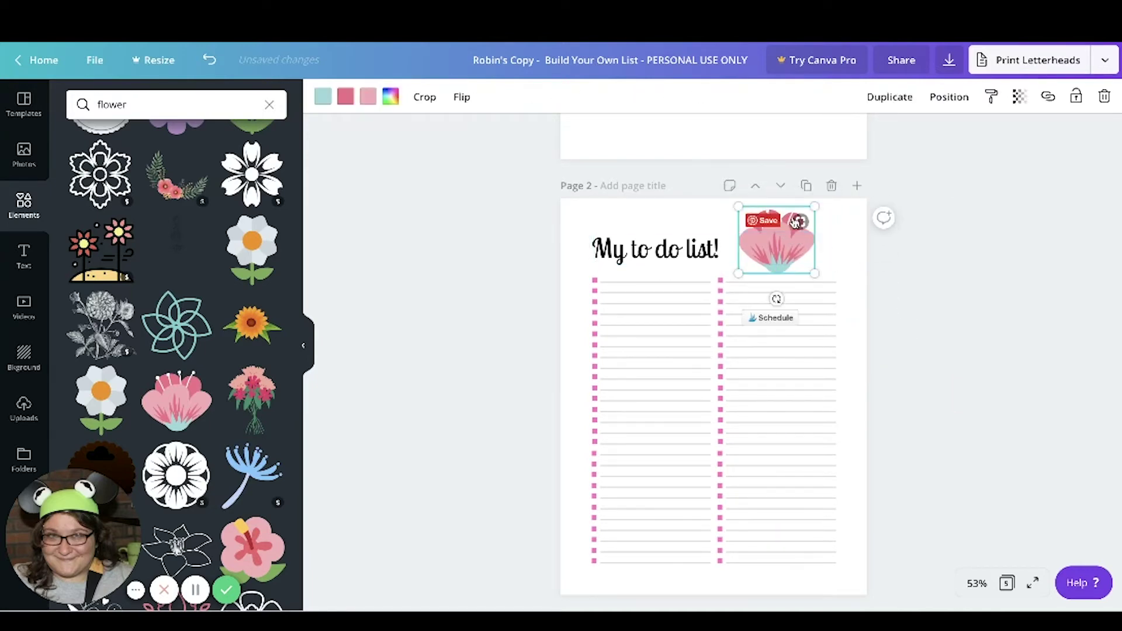
drag(815, 206, 792, 225)
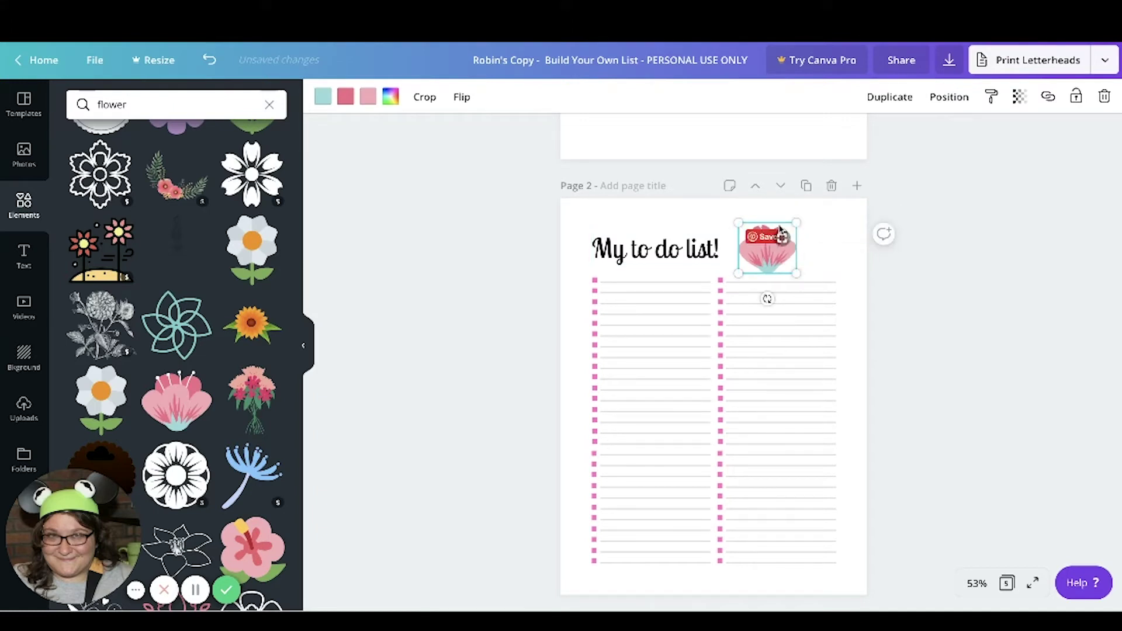
click(450, 270)
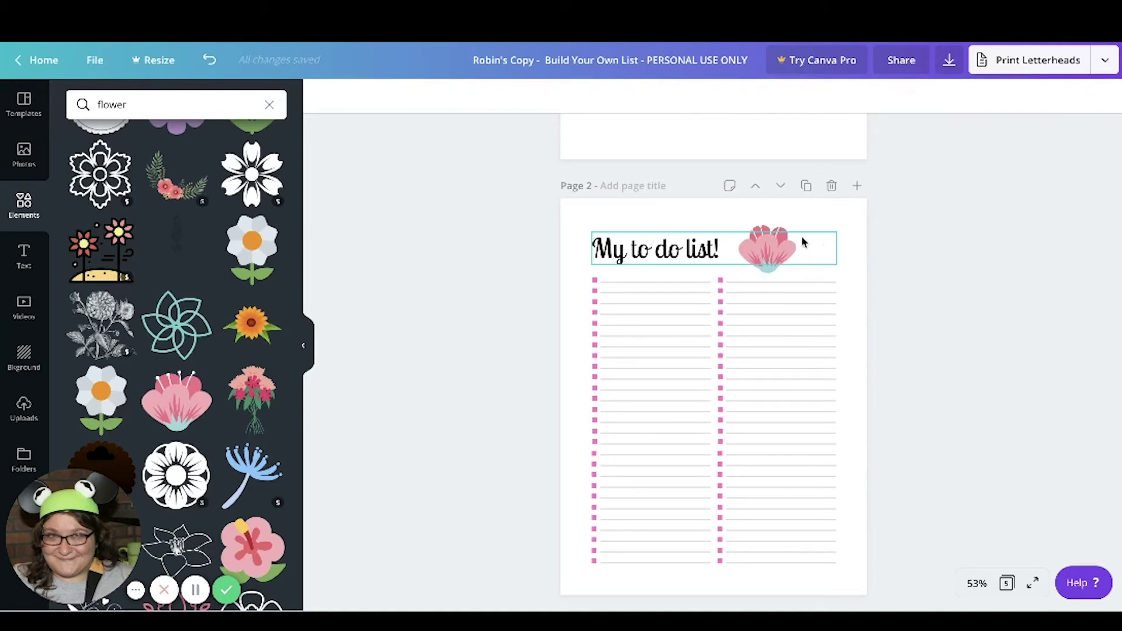
- Nudge the flower slightly up and left so it sits right beside the title's exclamation mark
click(769, 226)
key(shift+Up)
key(shift+Left)
key(shift+Left)
key(shift+Left)
key(shift+Left)
key(shift+Up)
click(503, 310)
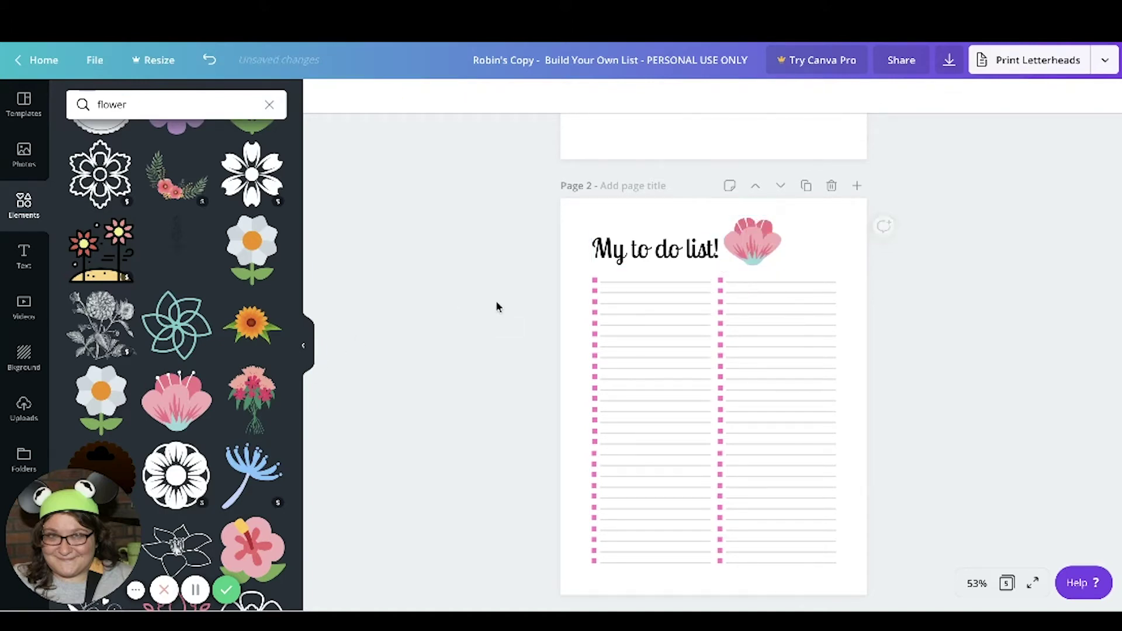
- Try teal and orange as the page 2 background color, and settle on yellow
click(573, 228)
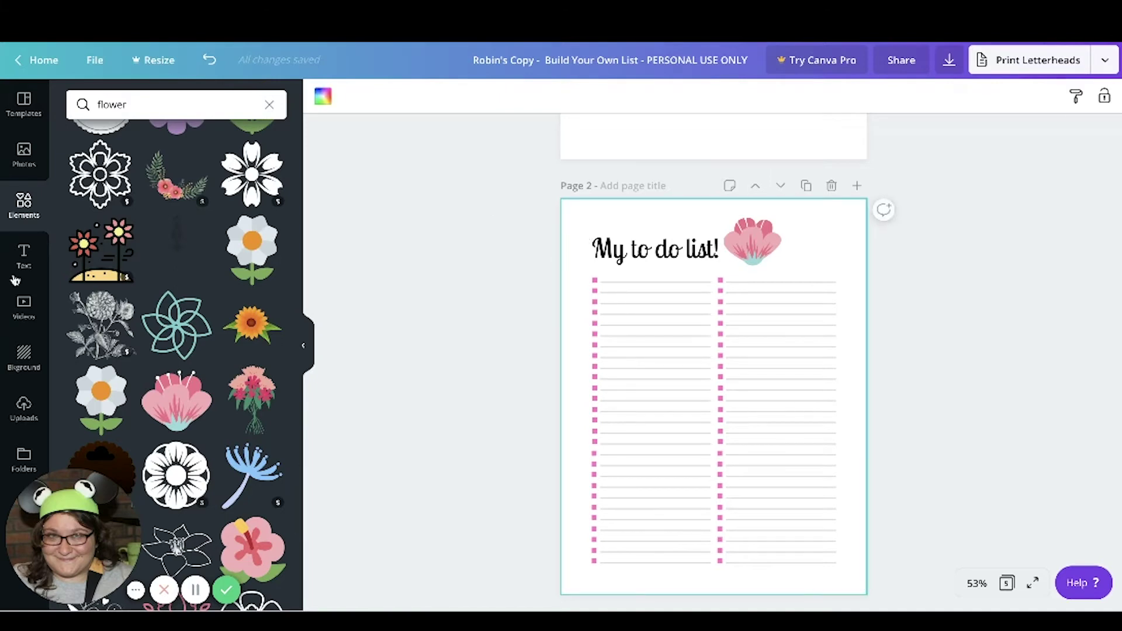
click(23, 354)
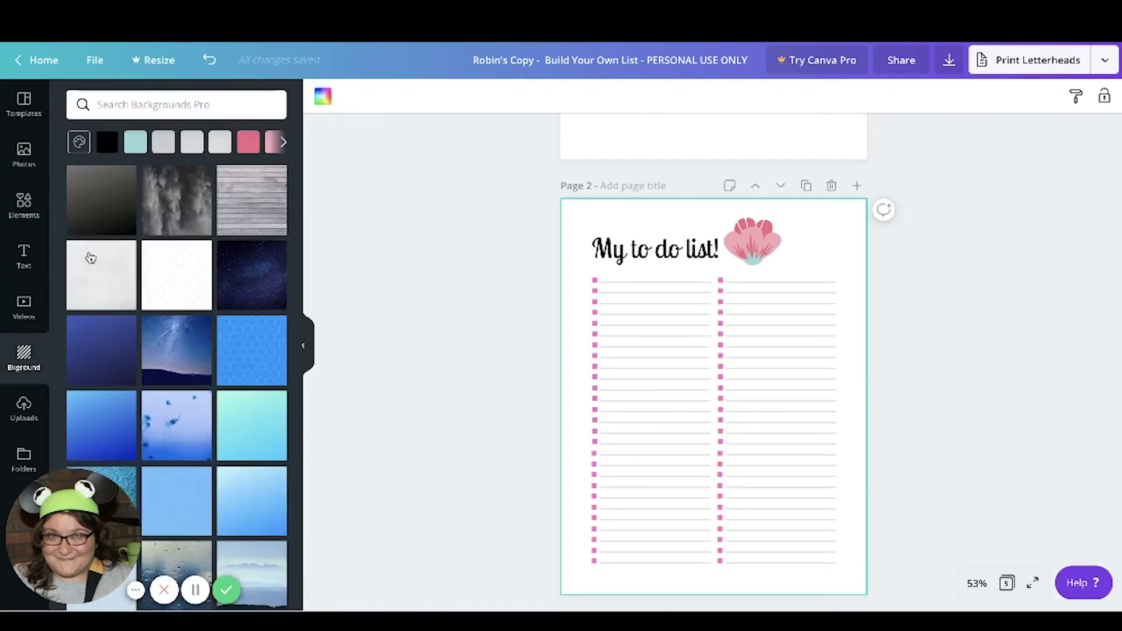
click(135, 144)
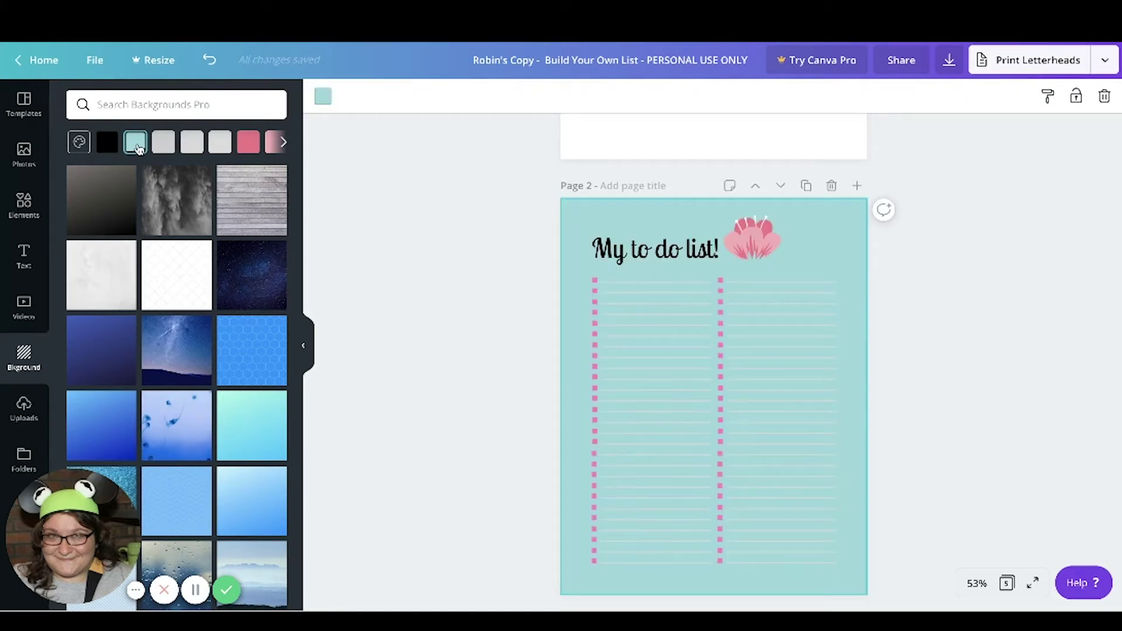
click(284, 144)
click(275, 143)
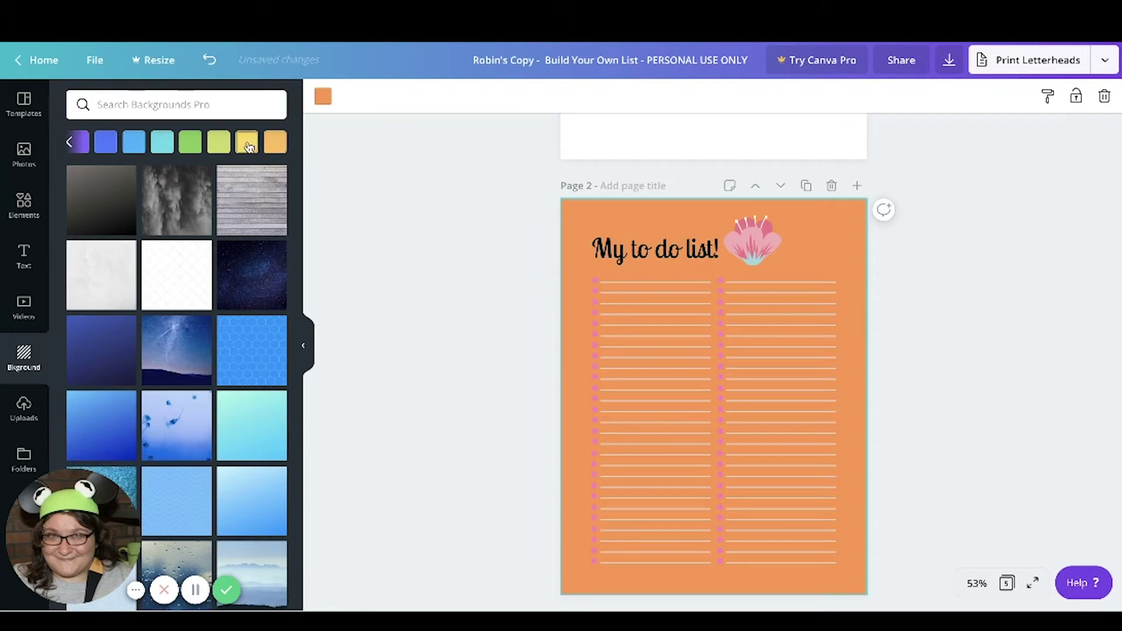
click(248, 144)
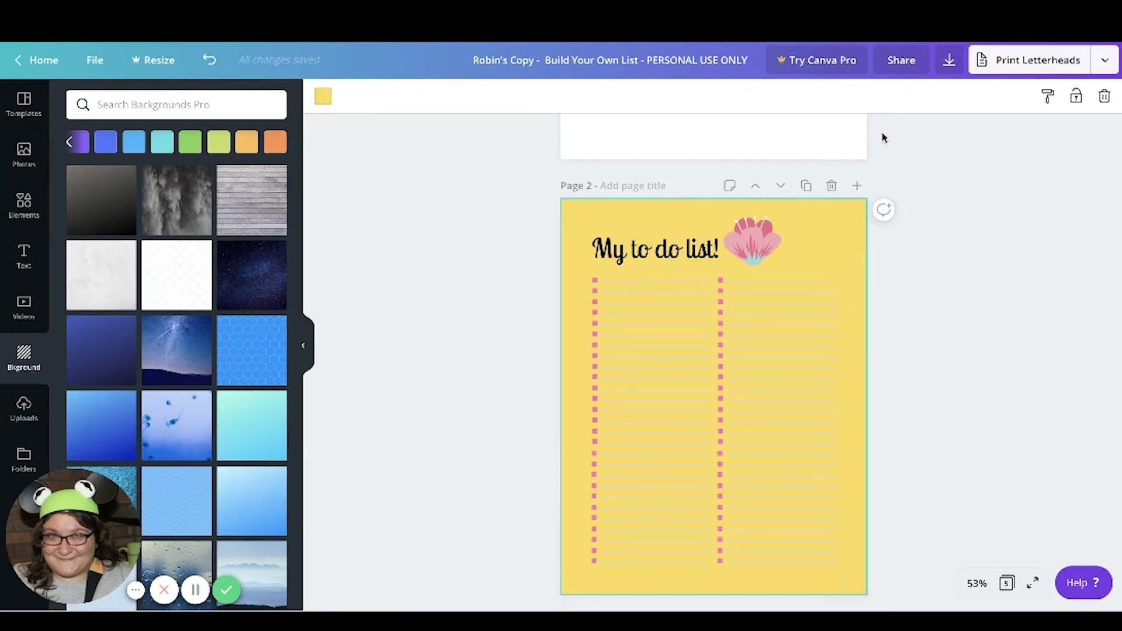
- Set the transparency of page 2's yellow background to 49
click(672, 210)
click(1019, 96)
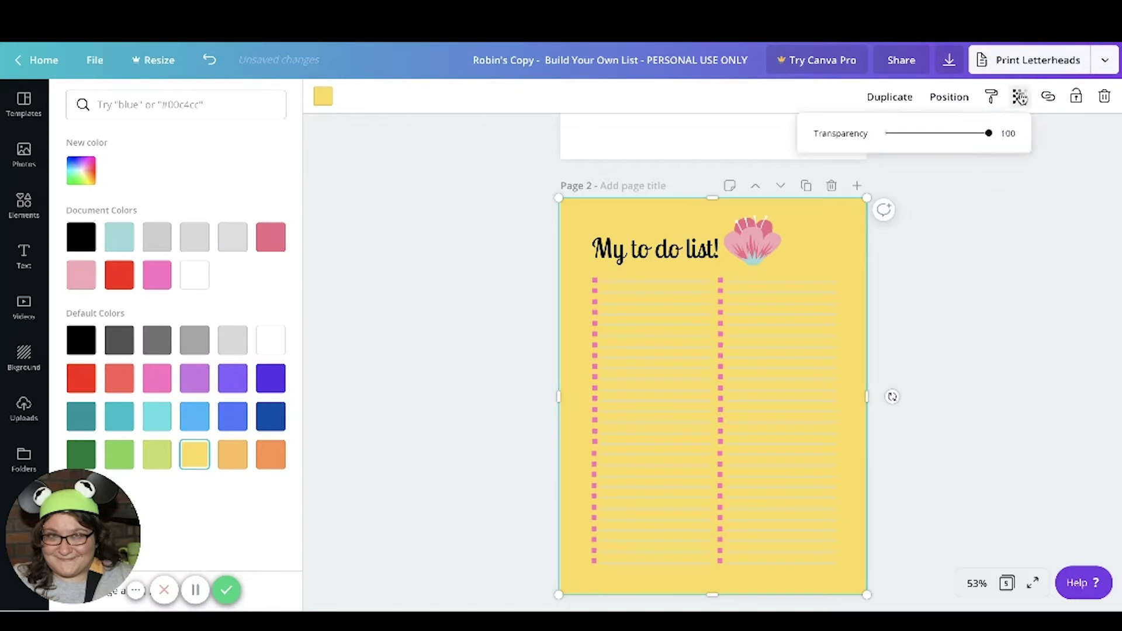
click(934, 134)
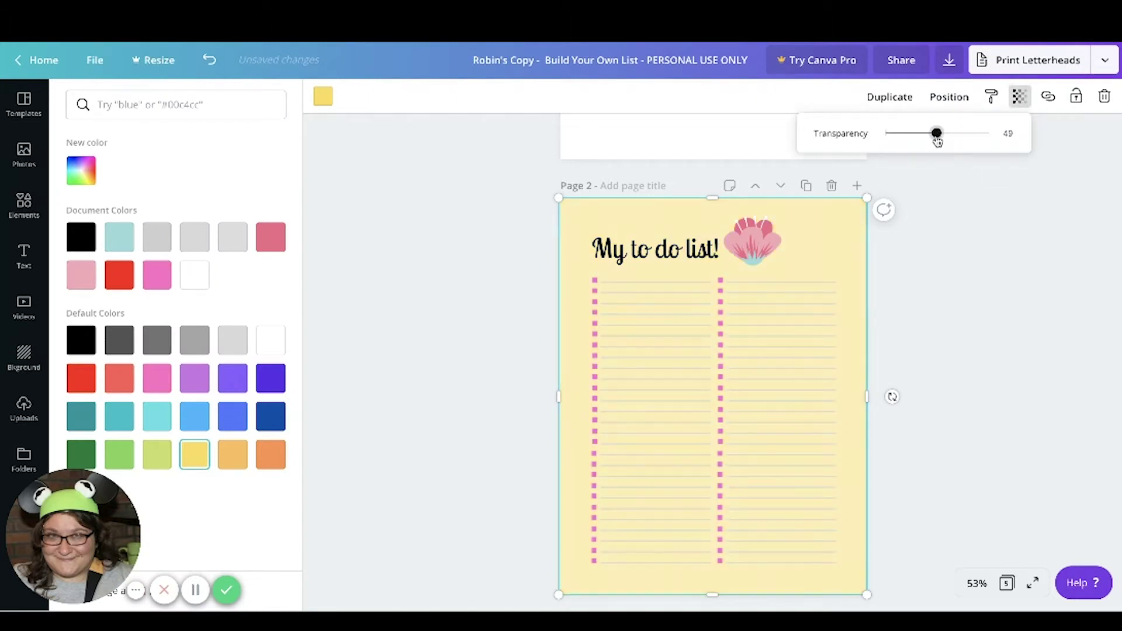
- Recolor the page 2 title "My to do list!" with the dark pink document color that matches the flower
click(935, 350)
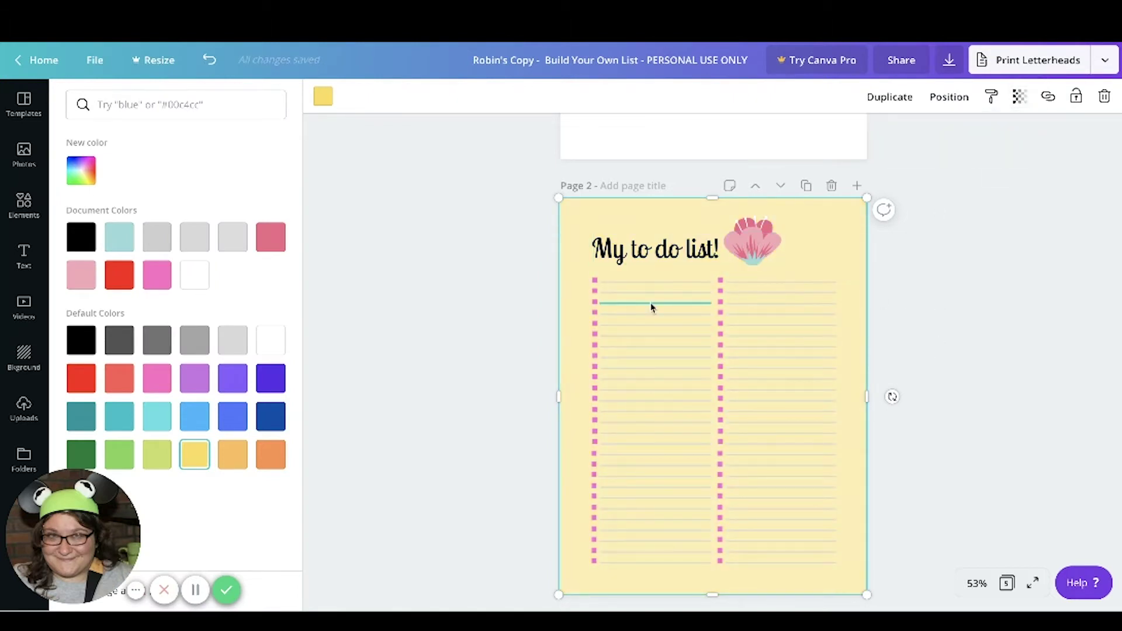
key(ctrl+plus)
key(ctrl+plus)
scroll(651, 308, up, 2)
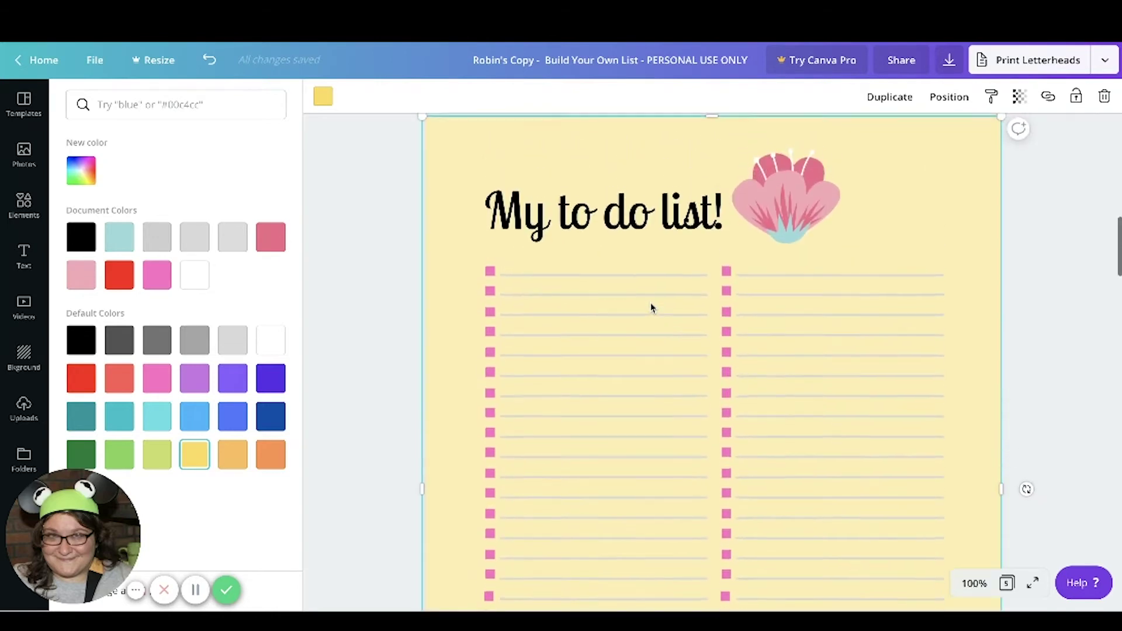
click(391, 300)
double_click(599, 215)
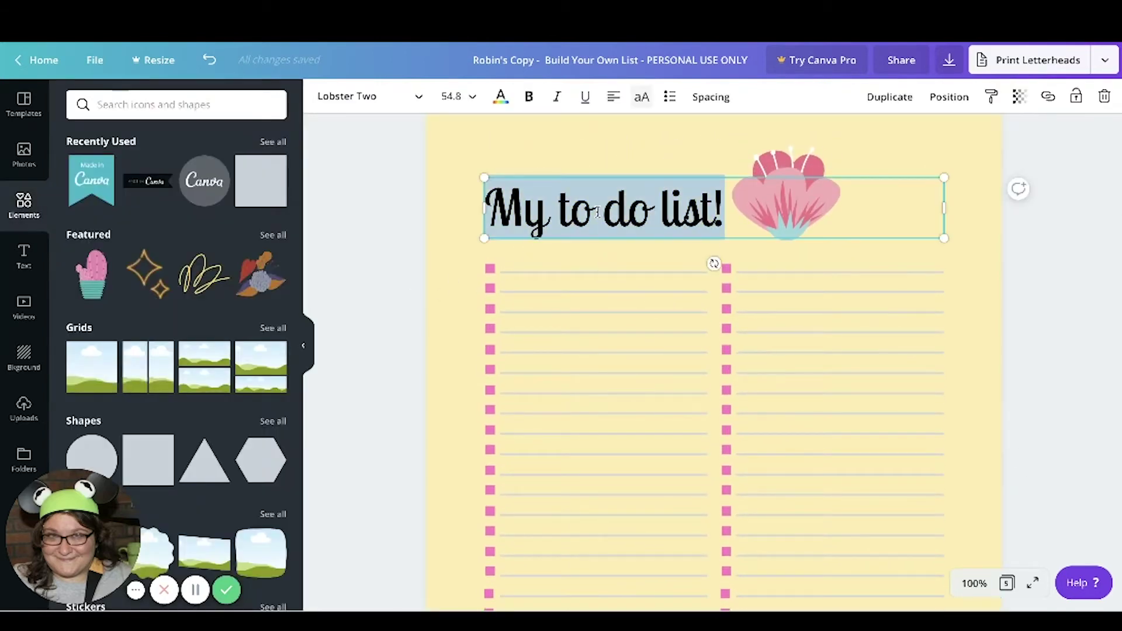
click(496, 99)
click(274, 240)
click(388, 238)
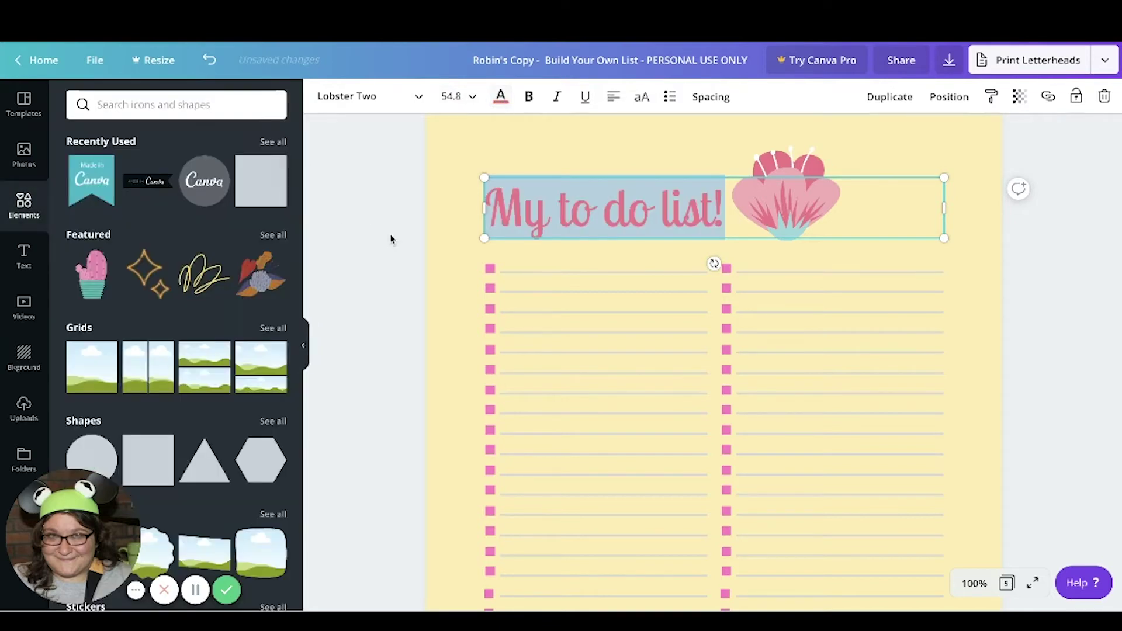
click(368, 269)
scroll(379, 326, down, 1)
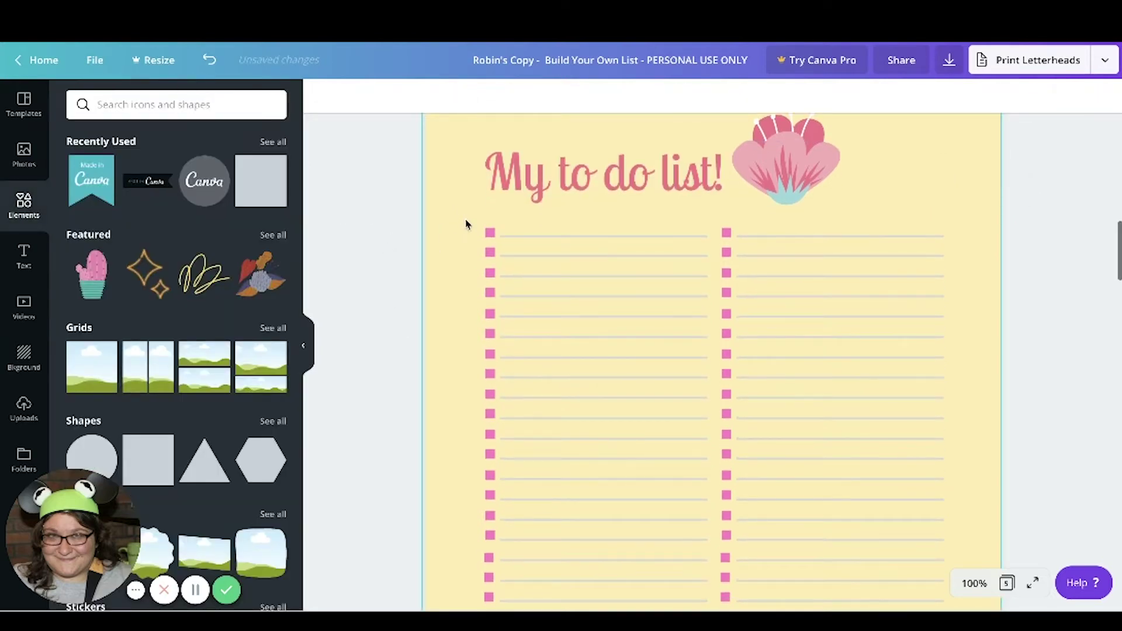
drag(465, 223, 469, 513)
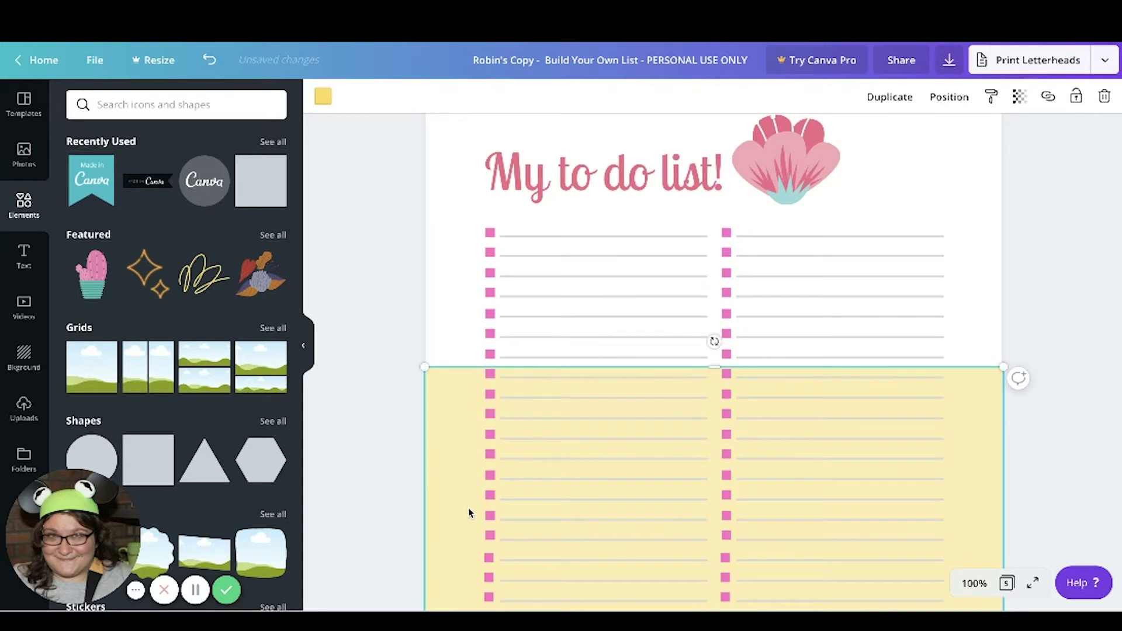
key(ctrl+z)
- Lock page 2's yellow background and recolor all the checkboxes in both columns with the title's dark pink
scroll(468, 511, down, 1)
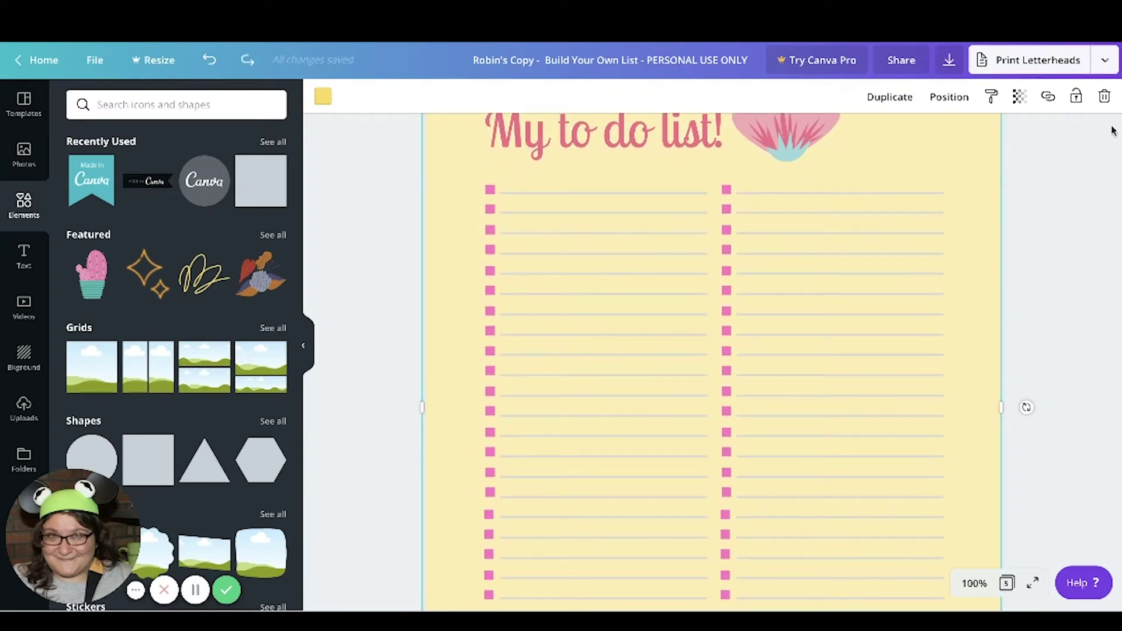
click(1076, 96)
drag(459, 179, 494, 605)
click(323, 96)
click(270, 237)
scroll(369, 313, down, 2)
scroll(357, 222, up, 1)
click(353, 220)
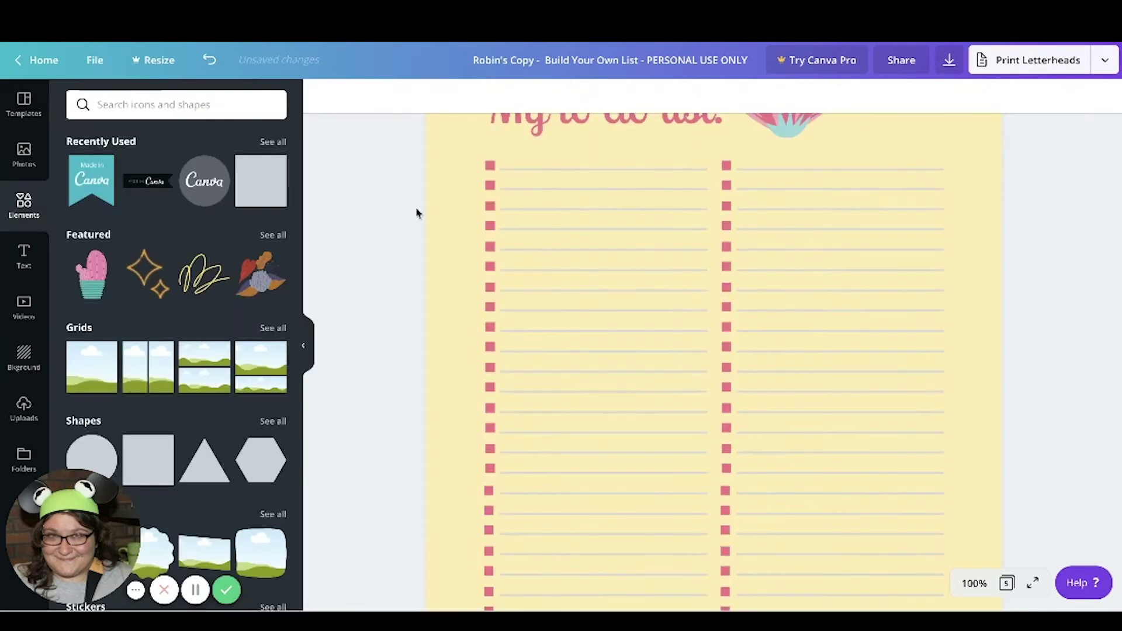
- For the photo header on page 4, search the photo library for "groceries"
scroll(441, 231, down, 2)
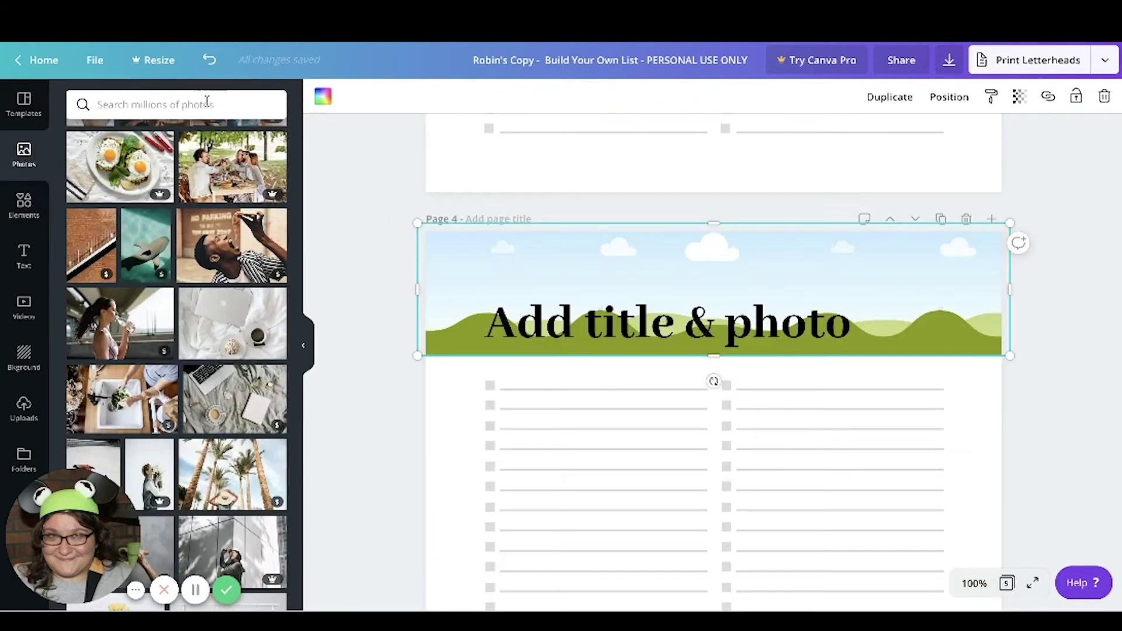
click(207, 103)
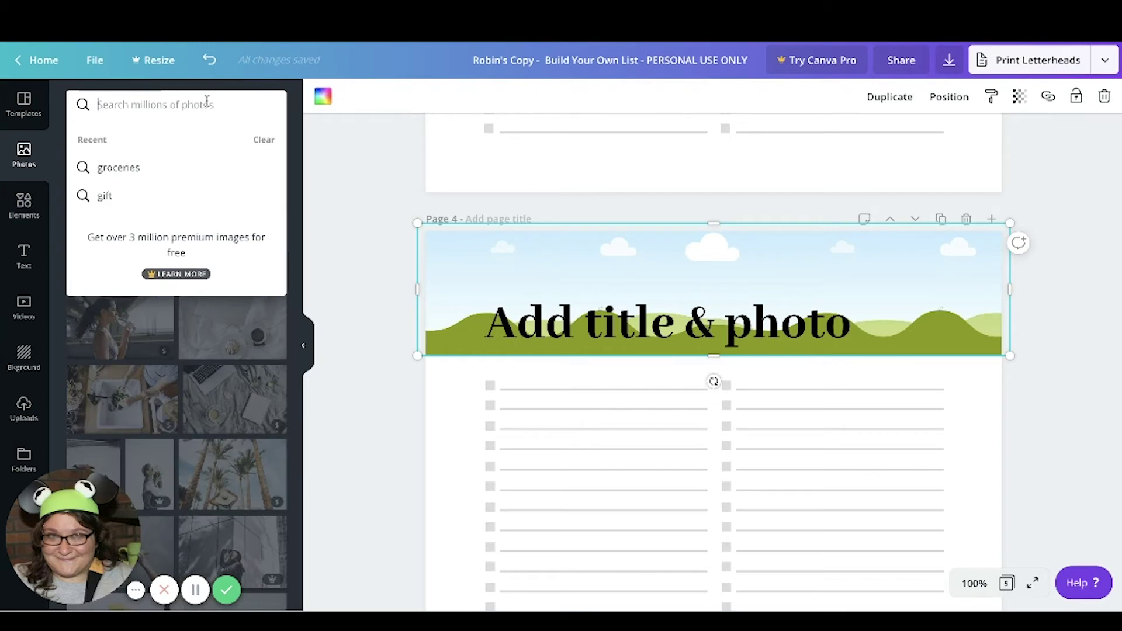
text(groceries)
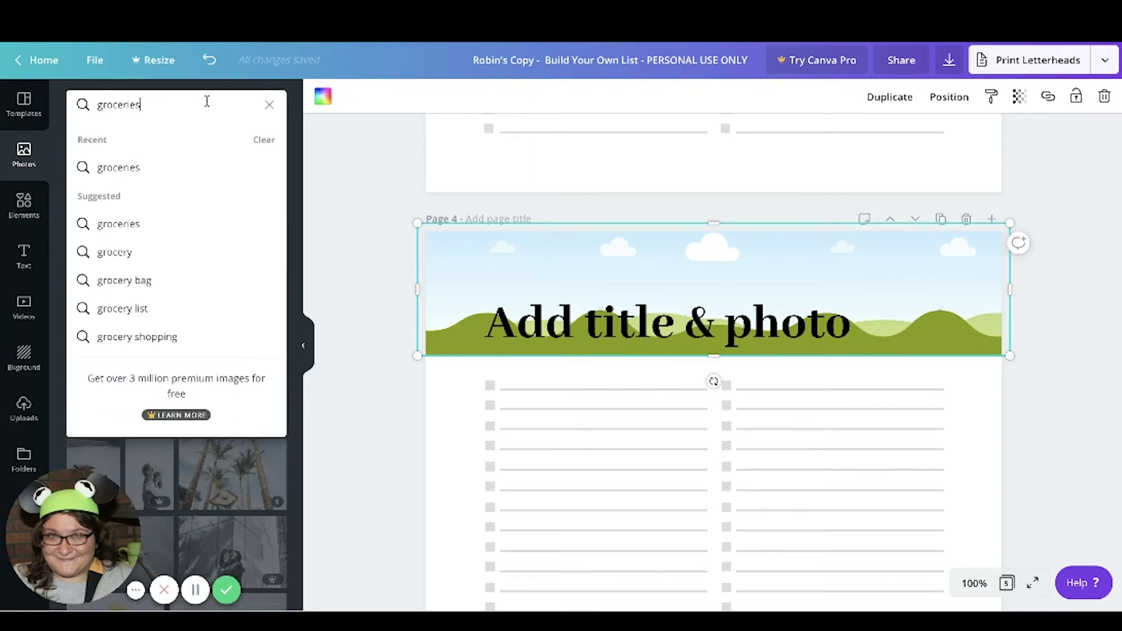
key(Return)
scroll(202, 246, down, 5)
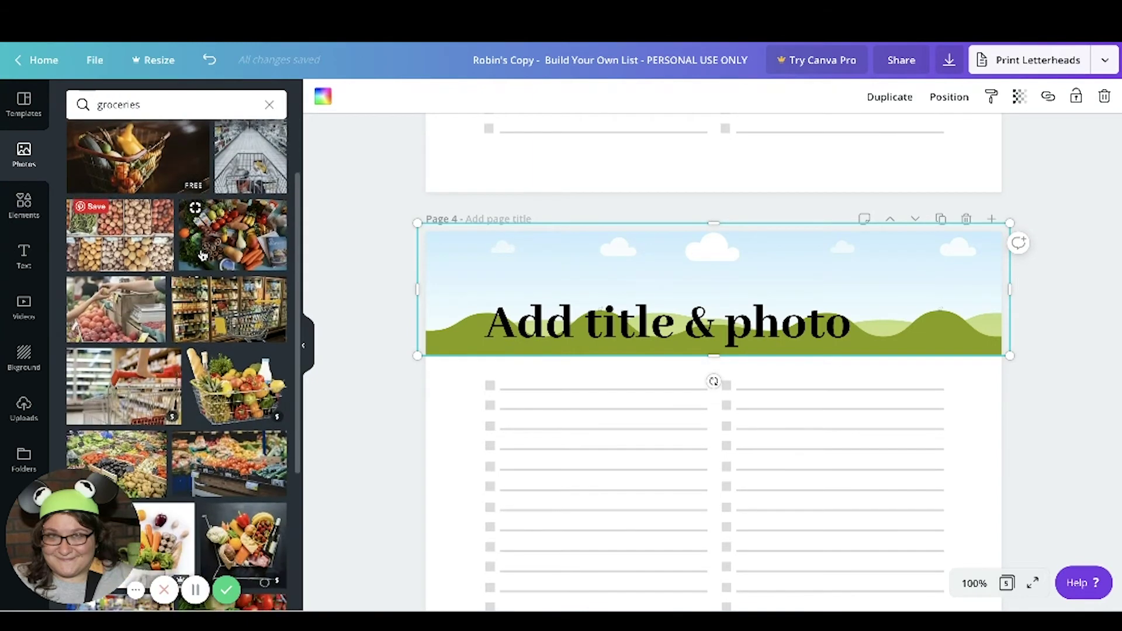
- Try the white-background vegetable photo in page 4's header frame, and undo it
scroll(202, 256, down, 2)
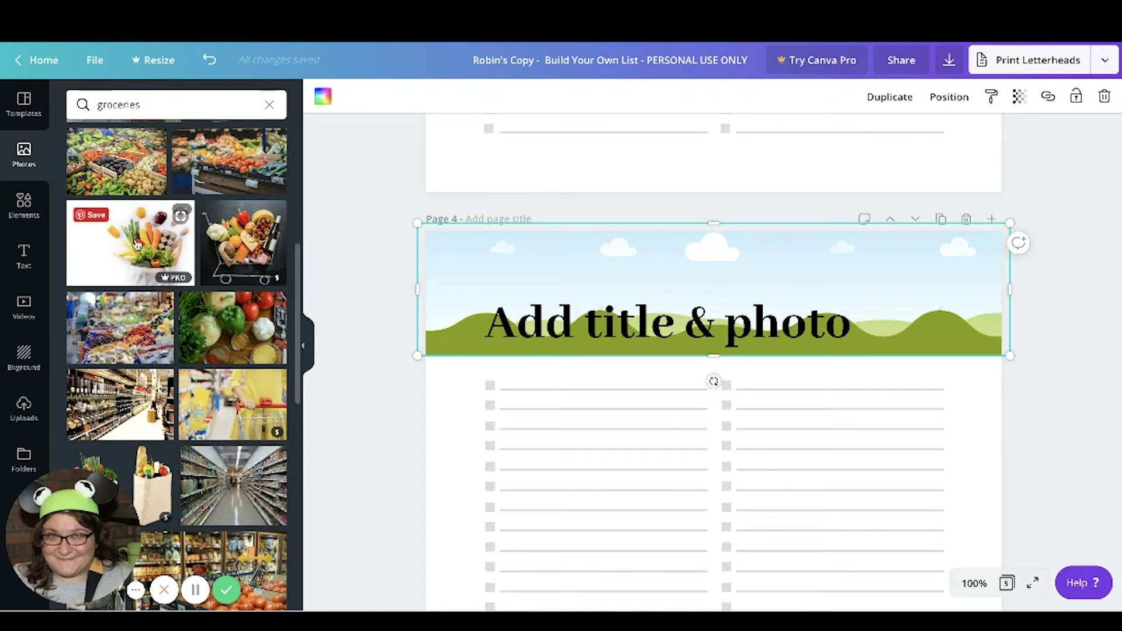
drag(476, 189, 647, 258)
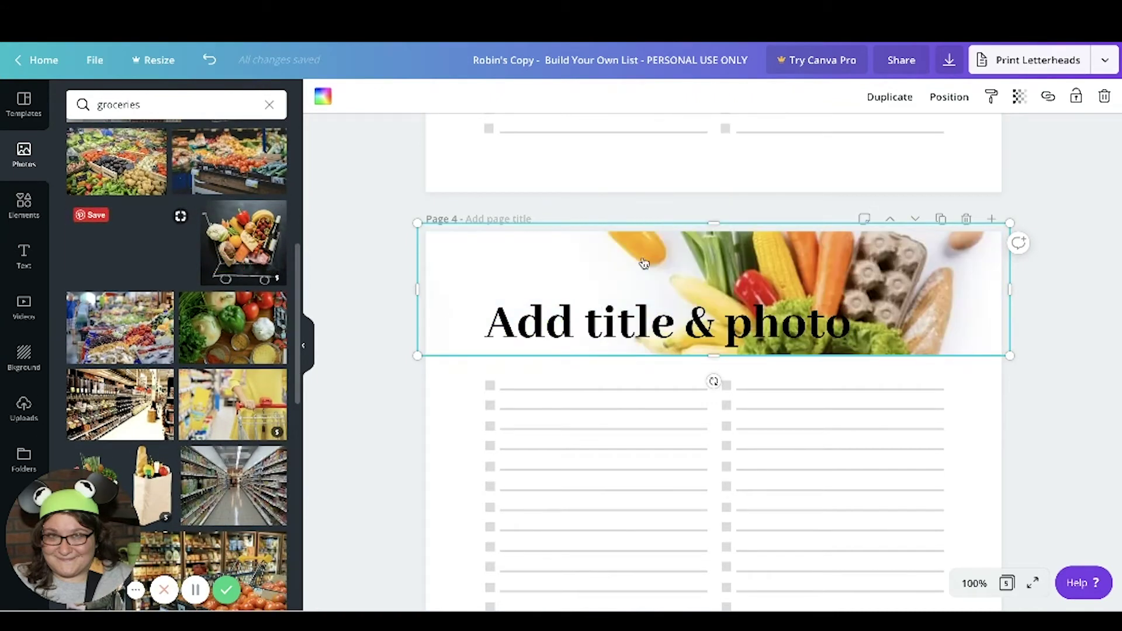
key(ctrl+z)
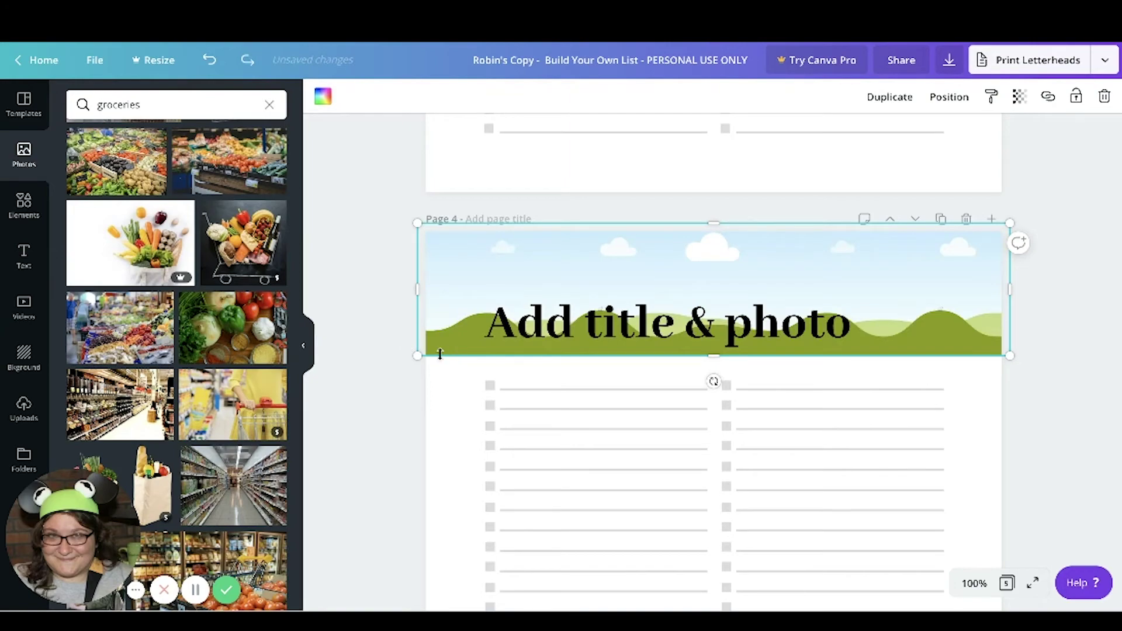
click(348, 339)
- Fill page 4's header frame with the photo of red and green peppers in market baskets
scroll(214, 302, down, 5)
scroll(214, 302, down, 10)
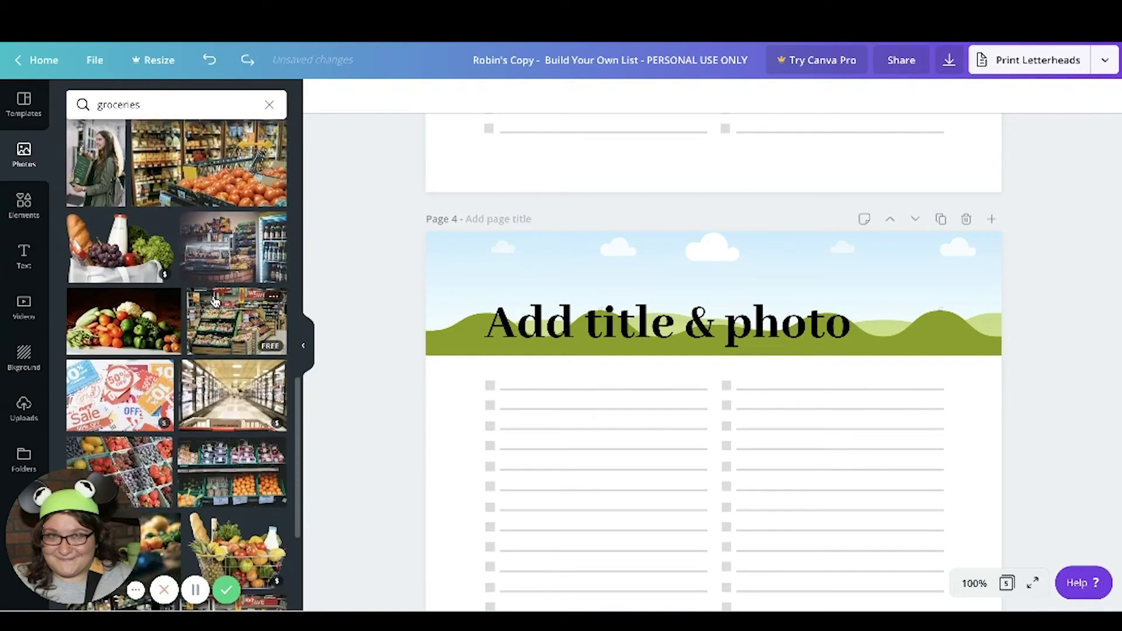
drag(122, 316, 584, 271)
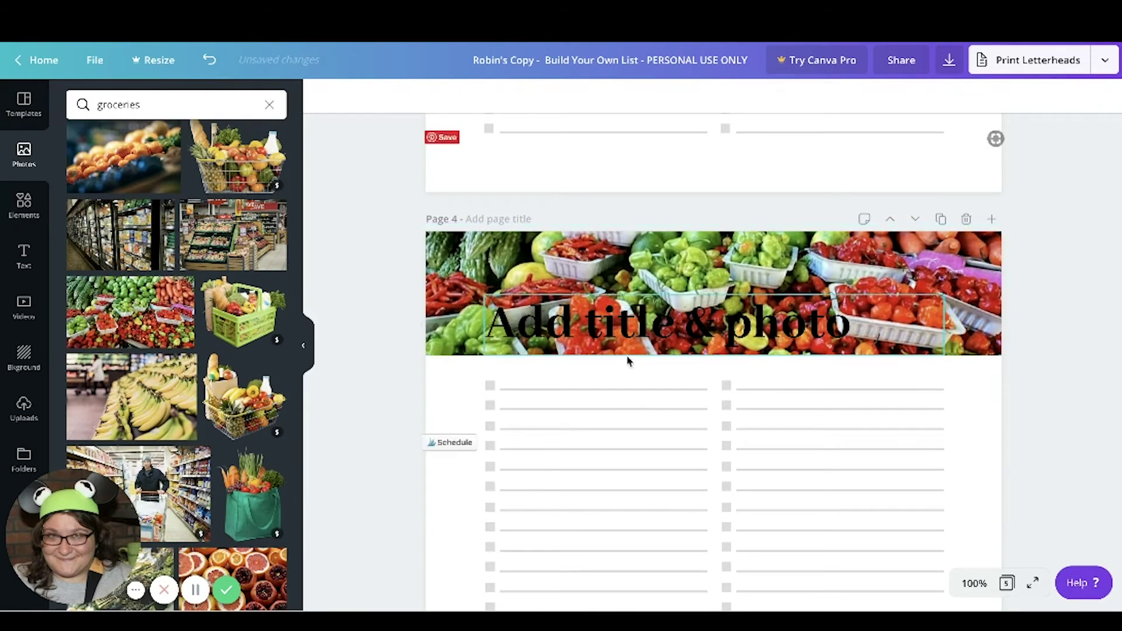
- Replace page 4's placeholder title with "GROCERY LIST"
double_click(627, 324)
text(GR)
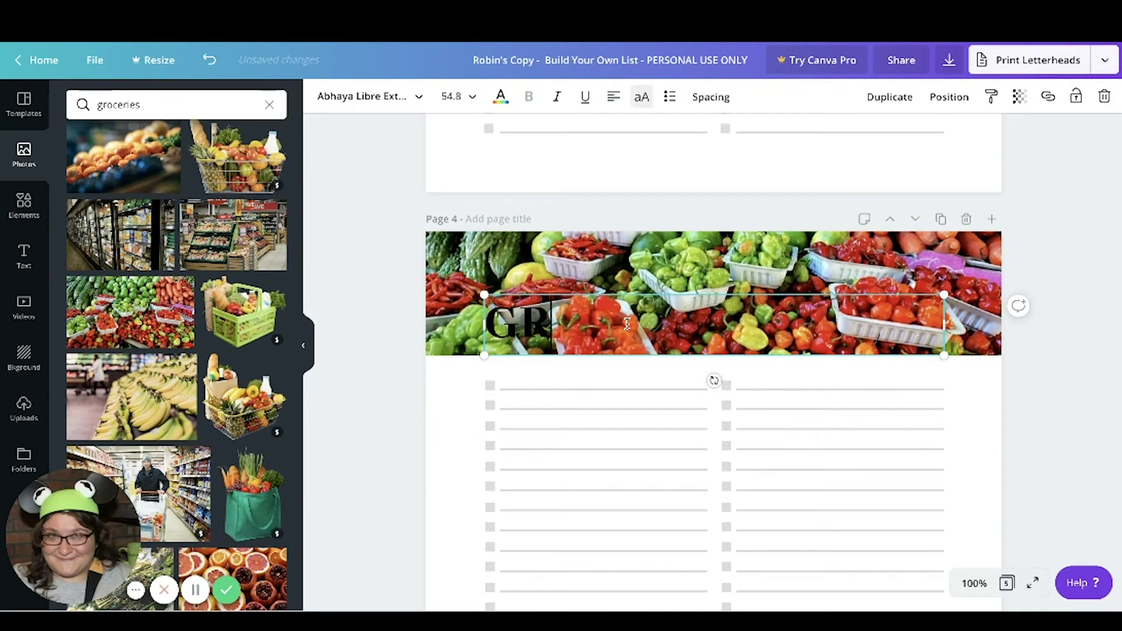
text(OCERY LIST)
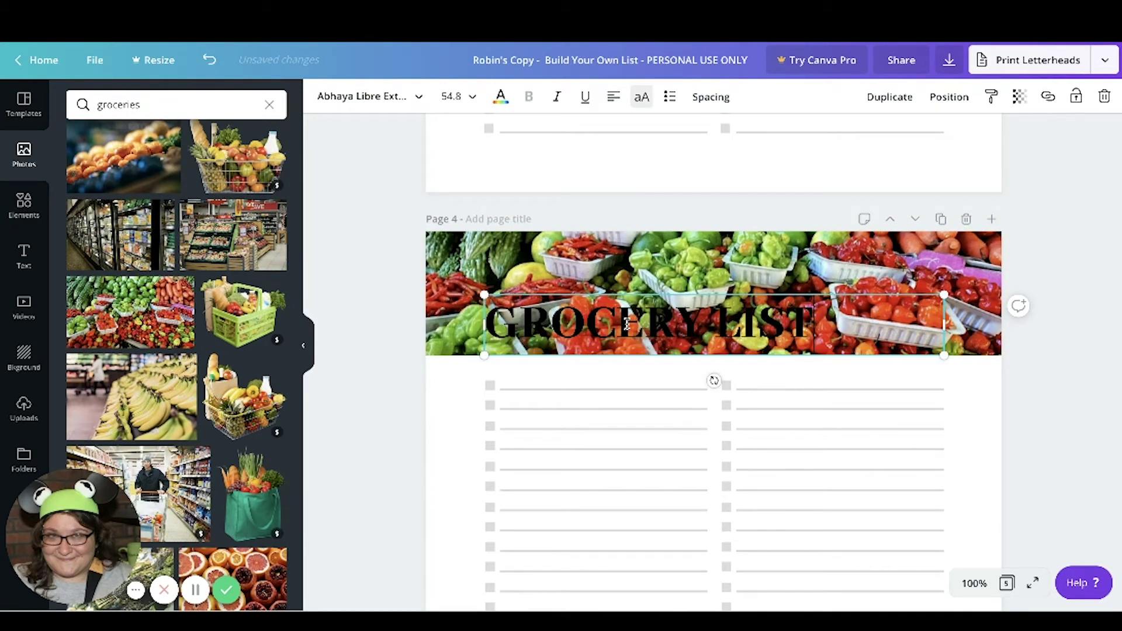
- Center the "GROCERY LIST" title in its text box and recolor it white
key(ctrl+a)
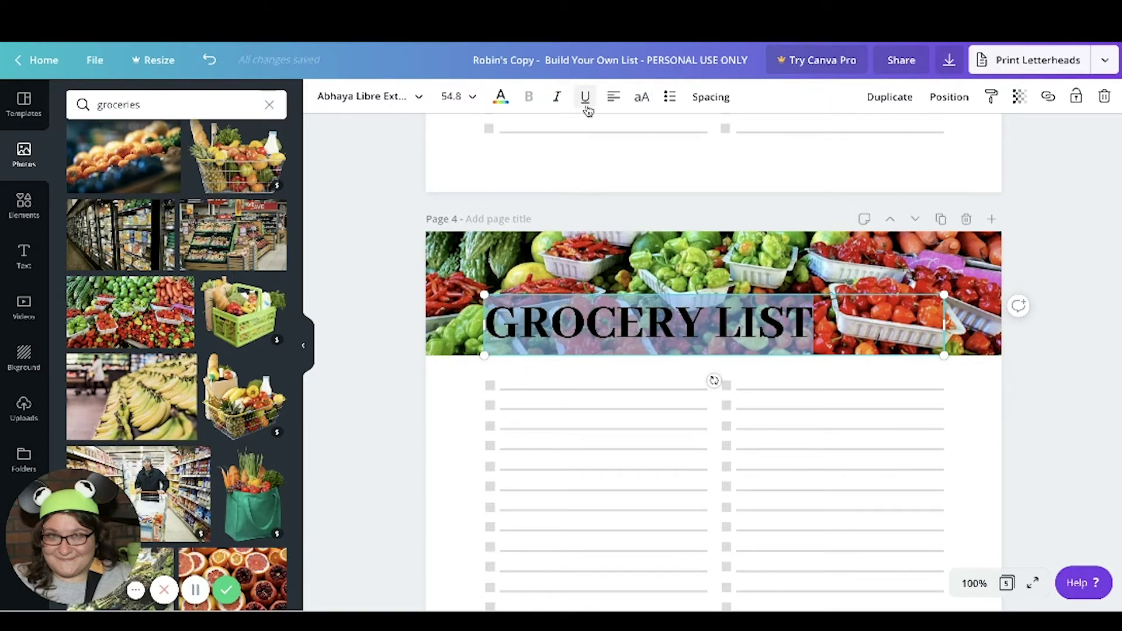
click(613, 98)
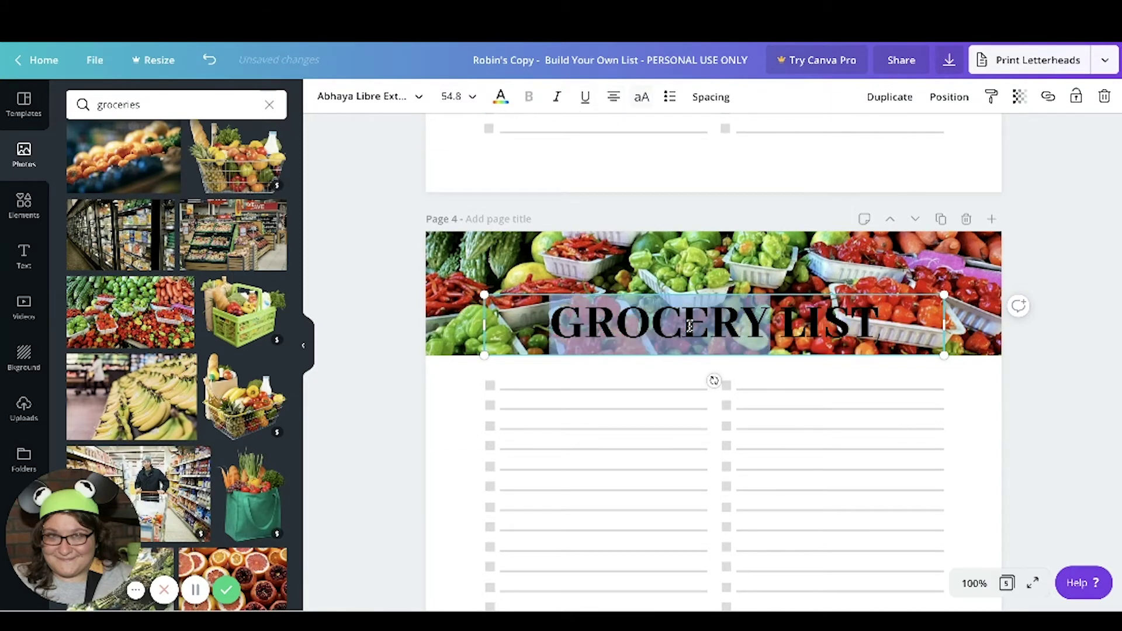
click(501, 97)
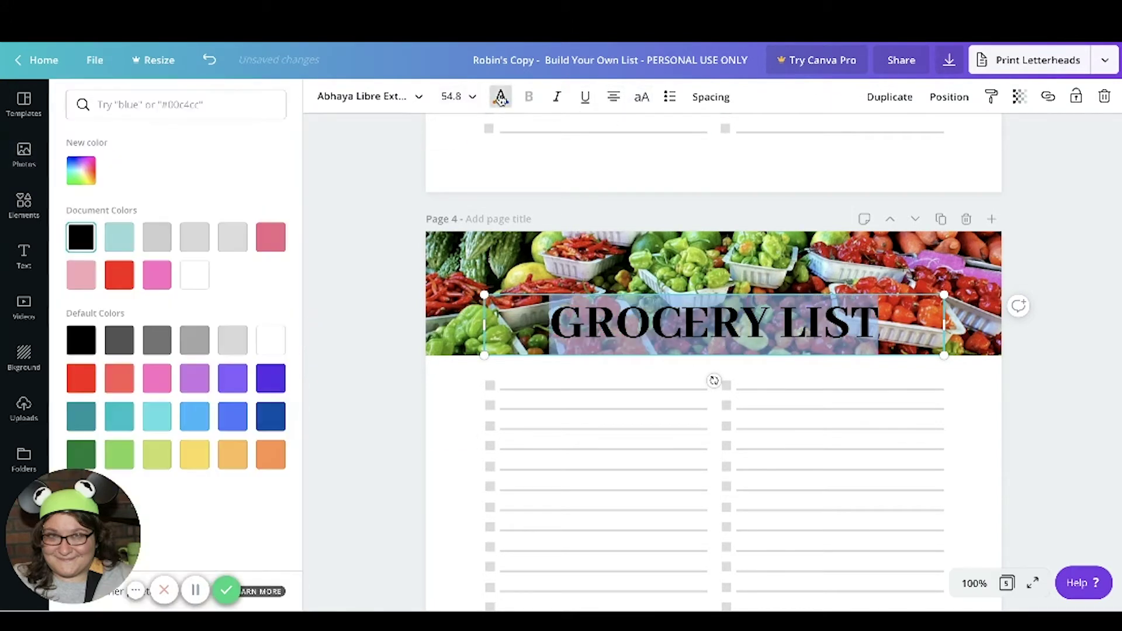
click(194, 275)
click(574, 329)
double_click(573, 329)
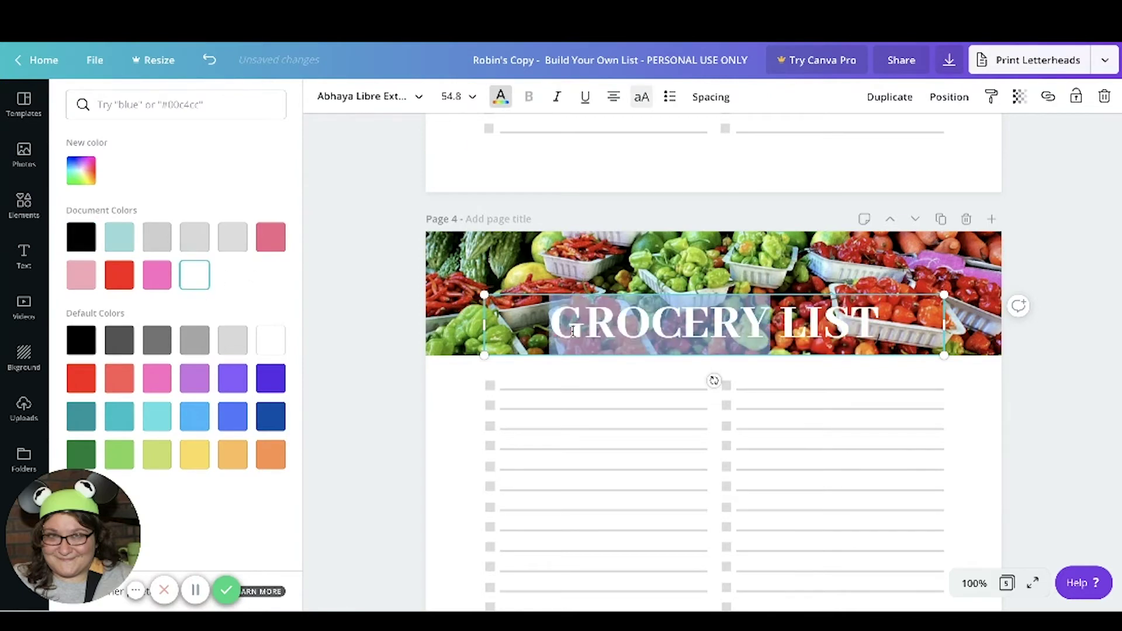
click(376, 218)
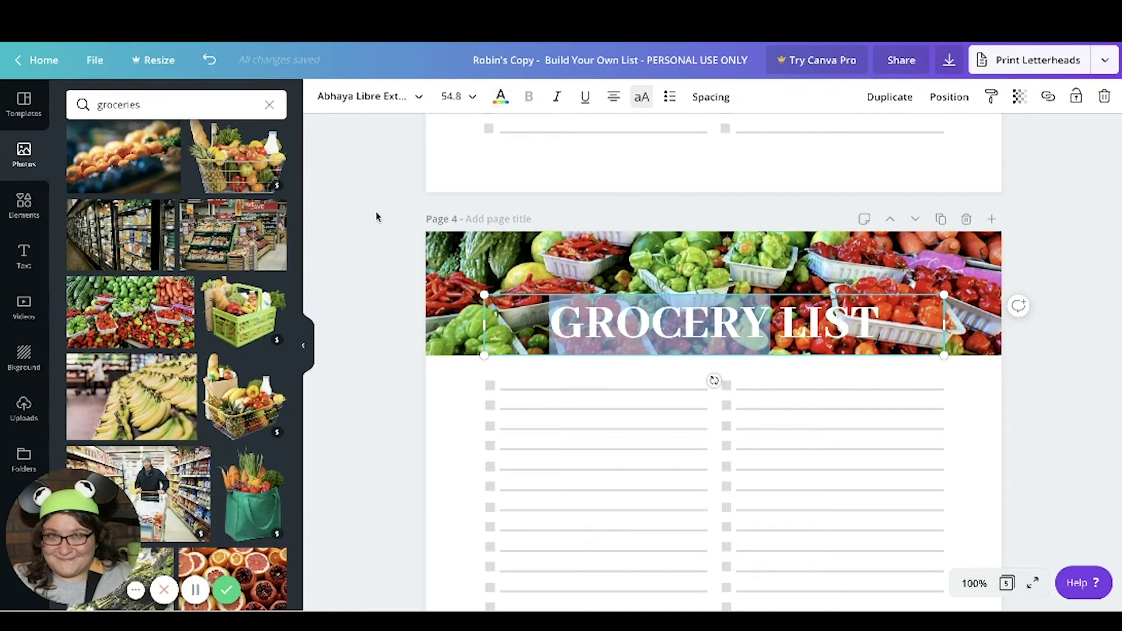
- Recolor the gray header block on page 5 with the bright pink document color
scroll(360, 271, down, 2)
scroll(360, 271, down, 12)
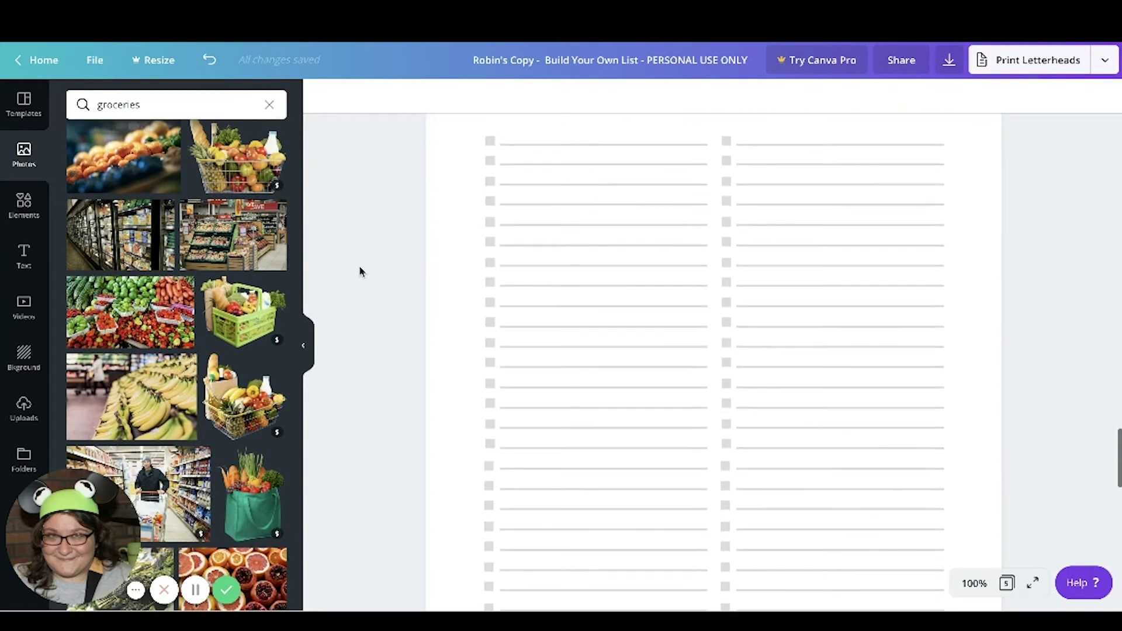
click(450, 233)
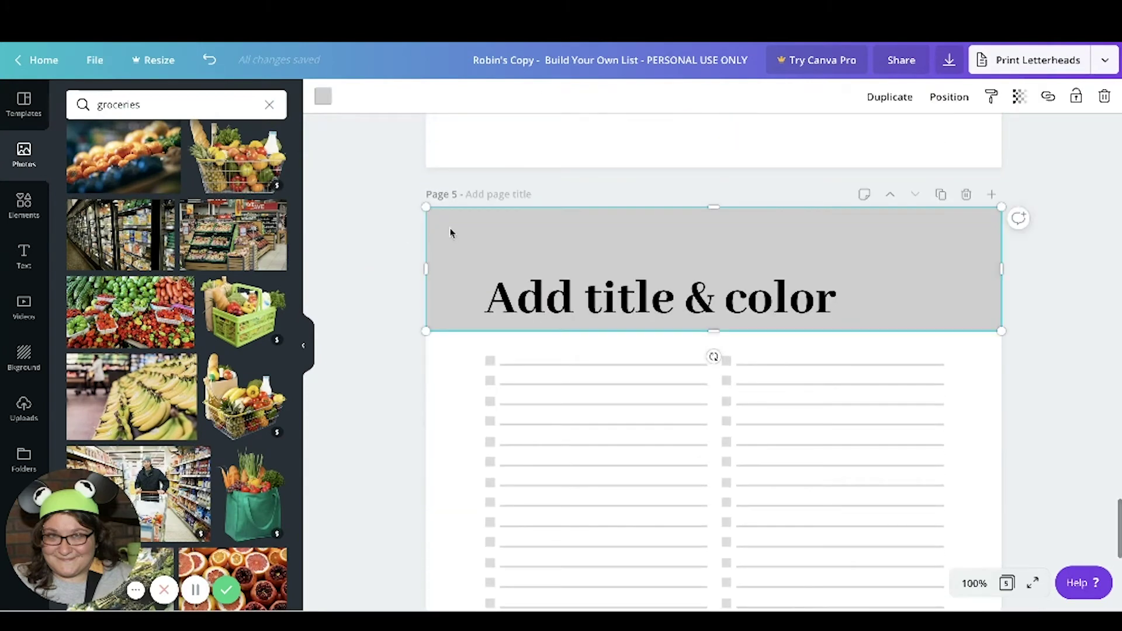
click(322, 96)
click(157, 275)
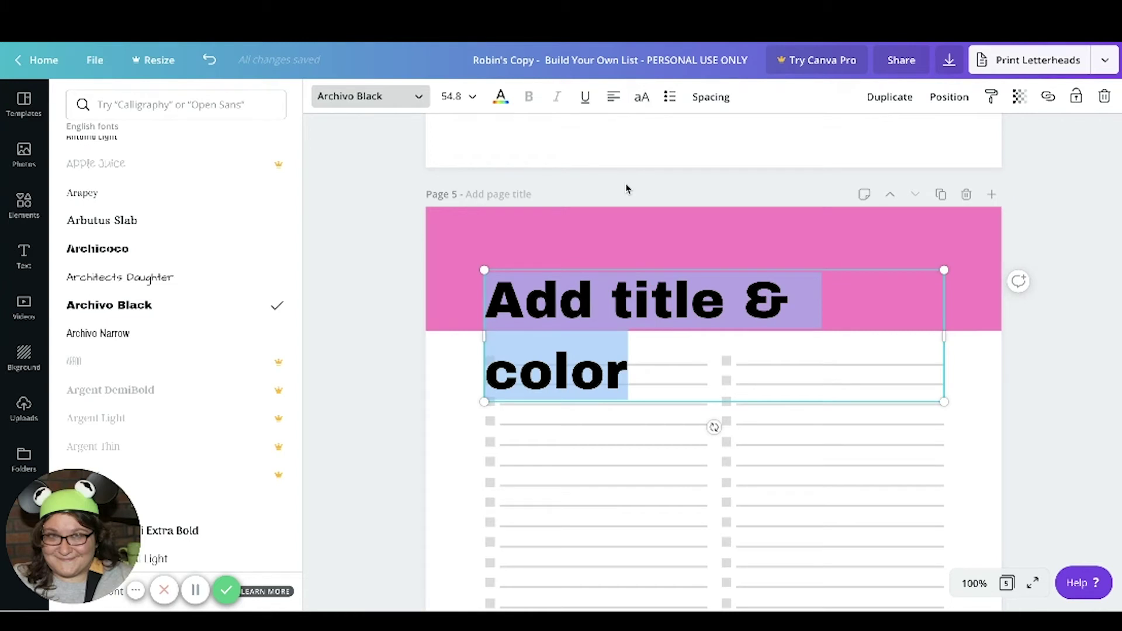
- Replace page 5's placeholder title with "Invite list"
text(Invite)
key(BackSpace)
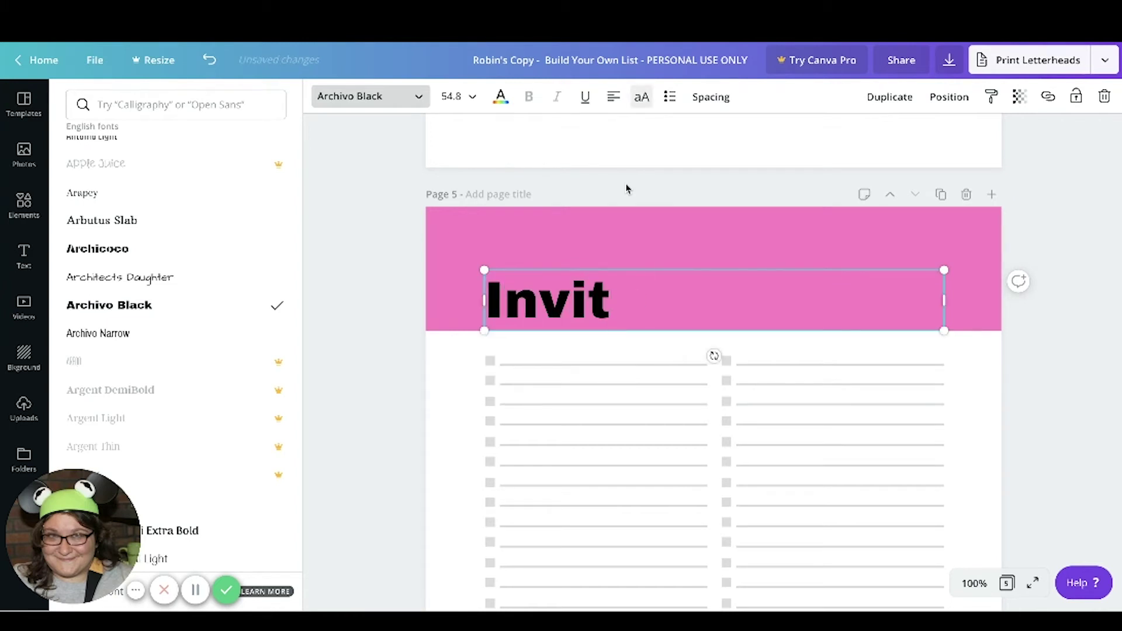
text(e list)
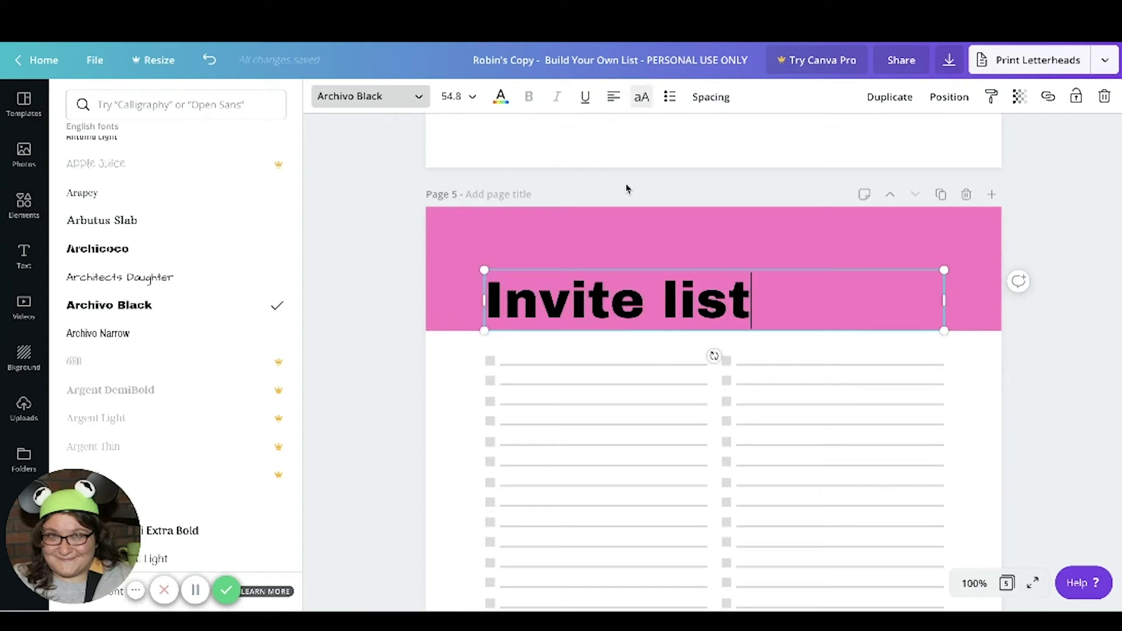
key(Escape)
click(390, 320)
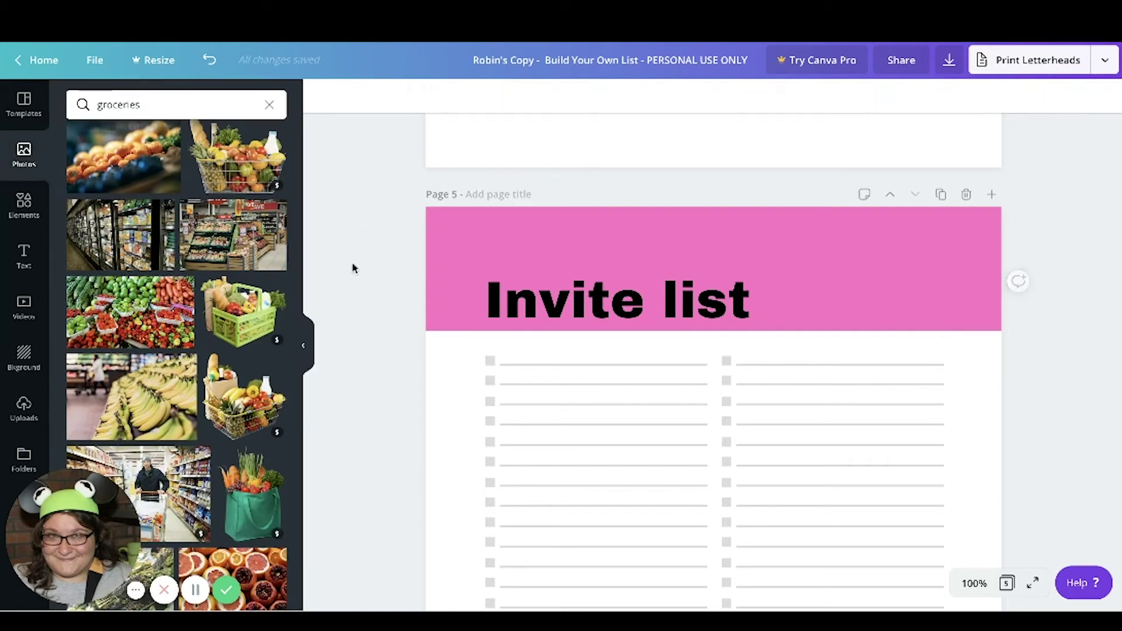
- Search the photo library for "party" and browse the pictures
click(181, 95)
text(party)
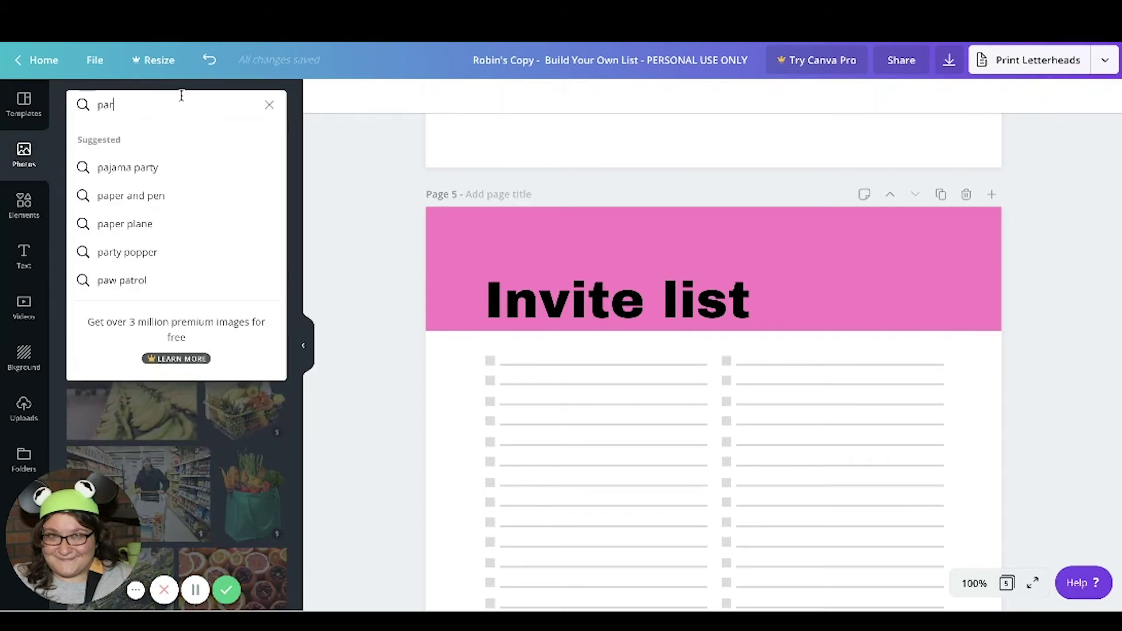
key(Return)
scroll(258, 291, down, 5)
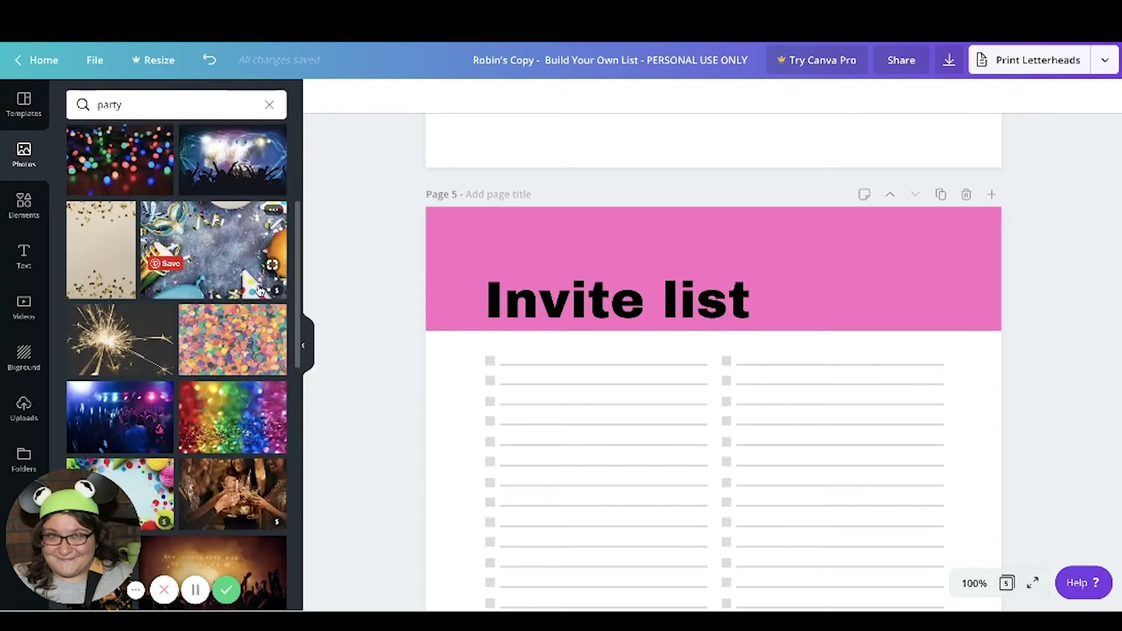
- Search the graphic elements for "party" and place the pink birthday cake with three candles on page 5
click(21, 208)
click(175, 105)
text(party)
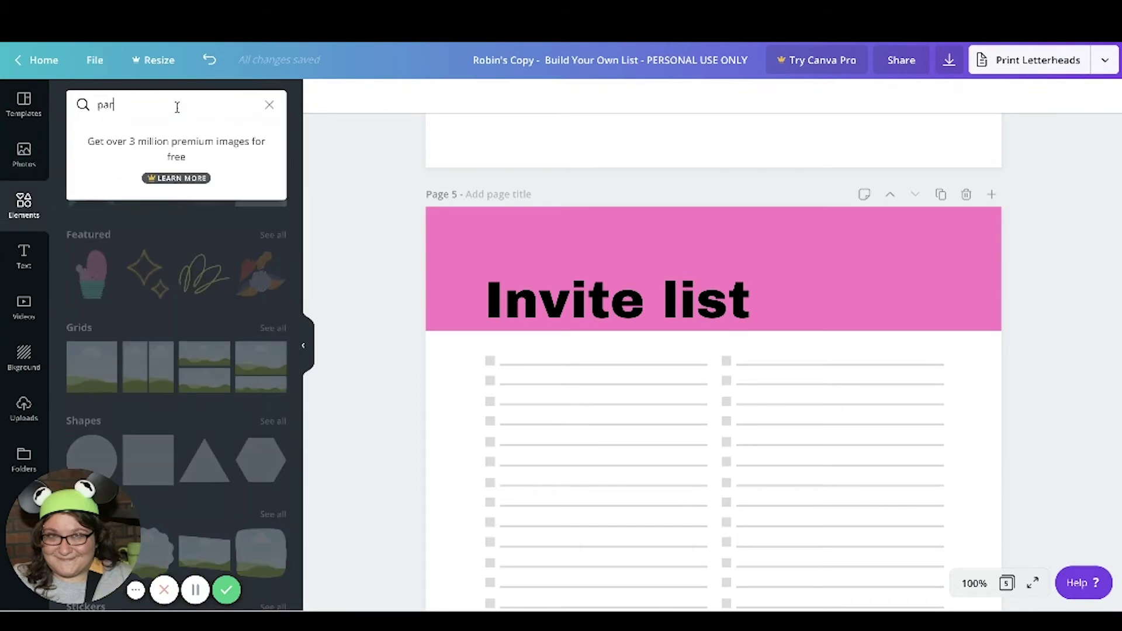
key(Return)
drag(188, 243, 533, 422)
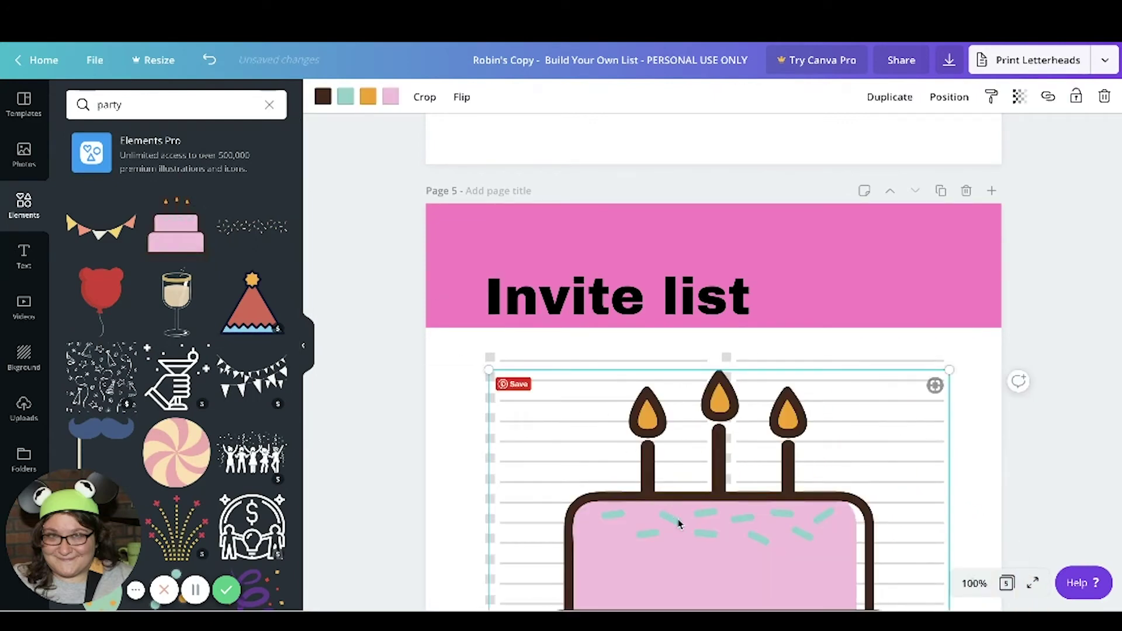
scroll(669, 515, down, 3)
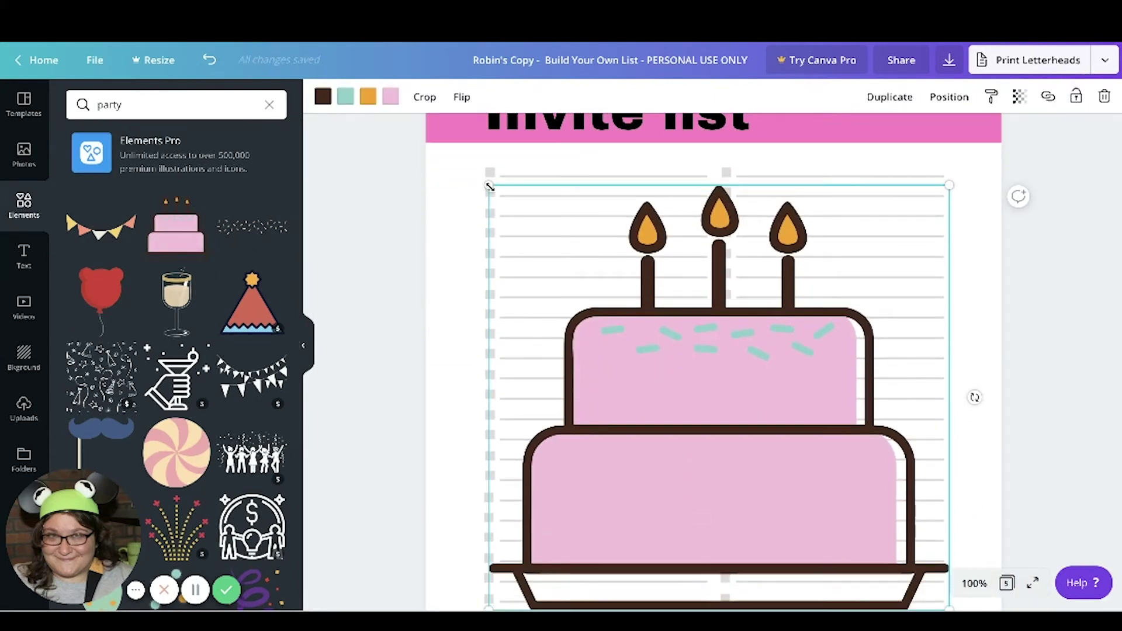
- Shrink the birthday cake graphic on page 5 and fit it inside the pink header, to the right of "Invite list"
drag(490, 186, 843, 165)
scroll(844, 167, up, 2)
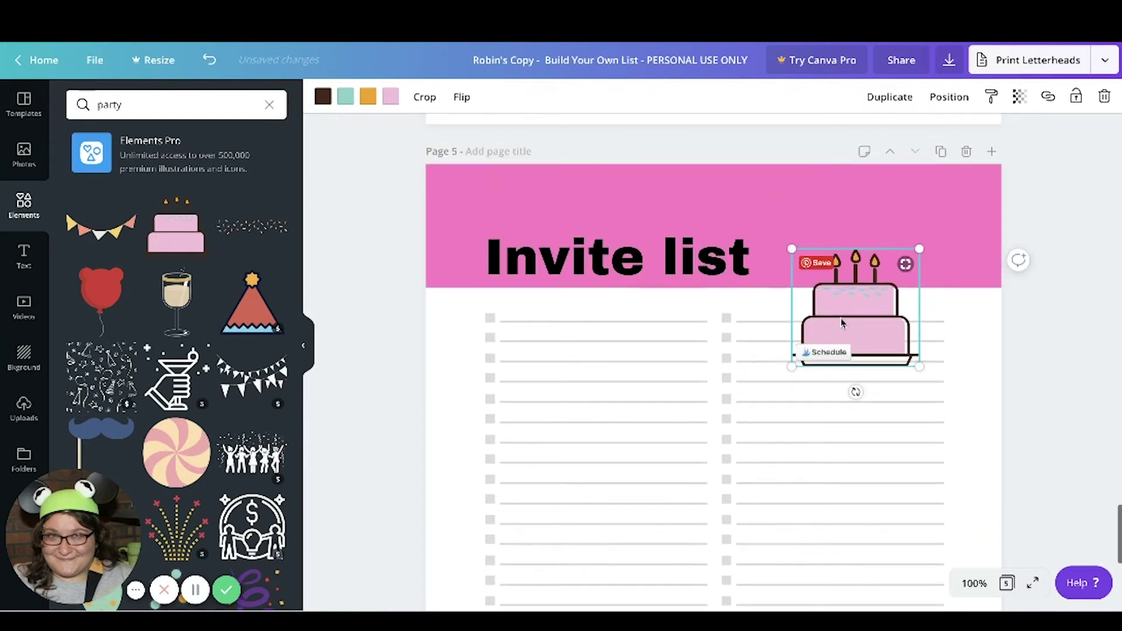
drag(843, 280, 845, 205)
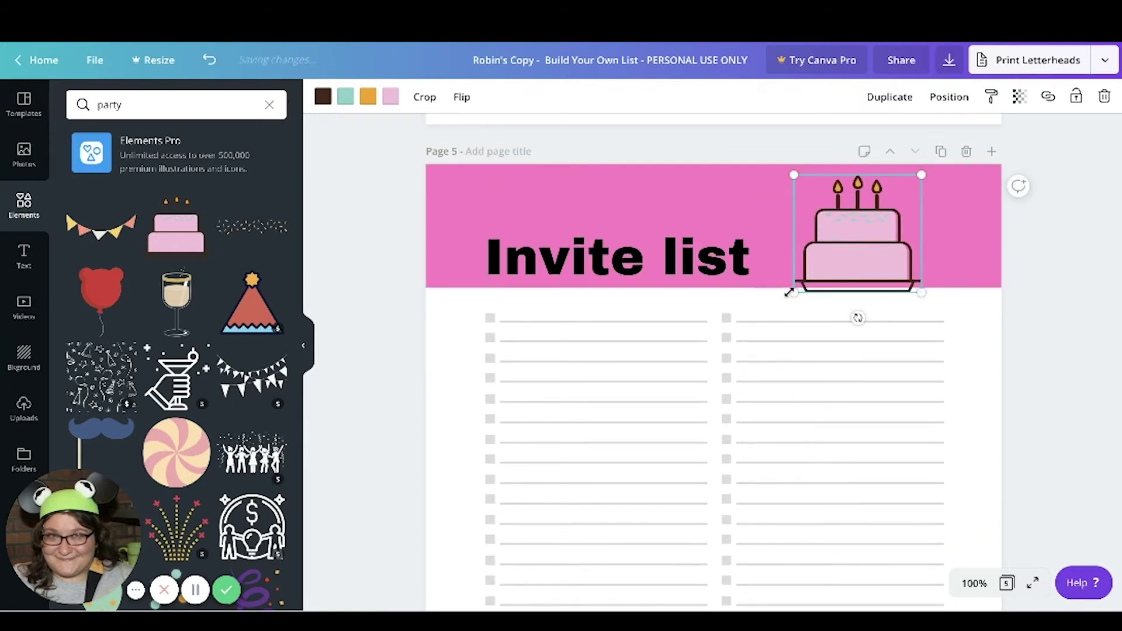
drag(806, 278, 817, 273)
- Move the cake to the left end of page 5's pink header and shift the "Invite list" title right to sit beside it
click(849, 235)
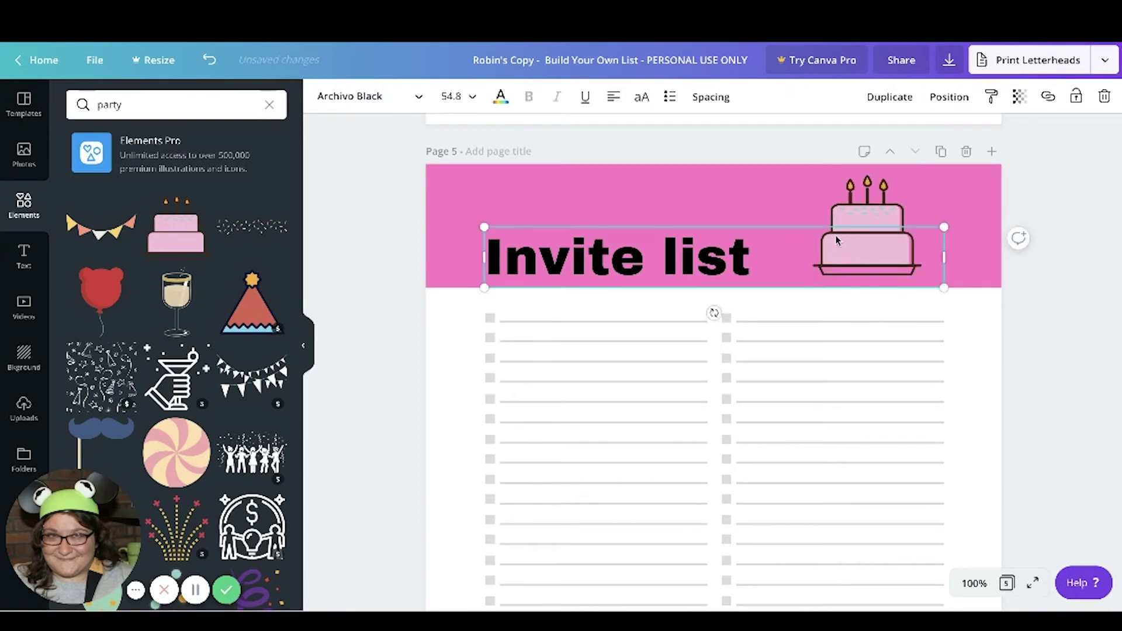
drag(849, 235, 827, 241)
key(ctrl+z)
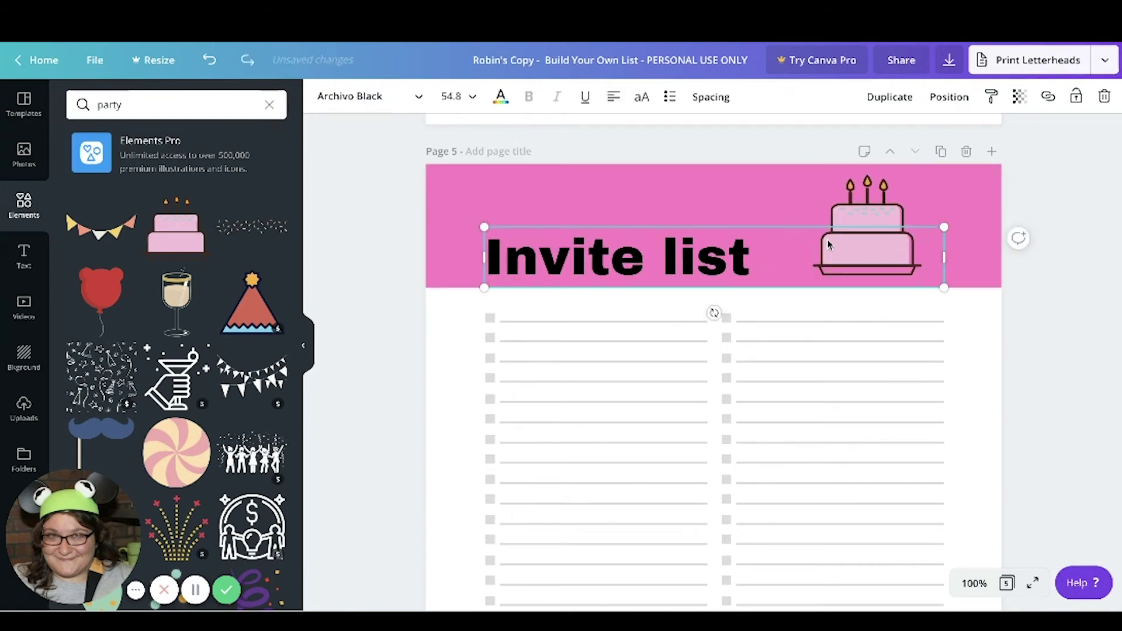
click(876, 203)
drag(877, 203, 545, 213)
drag(680, 250, 796, 249)
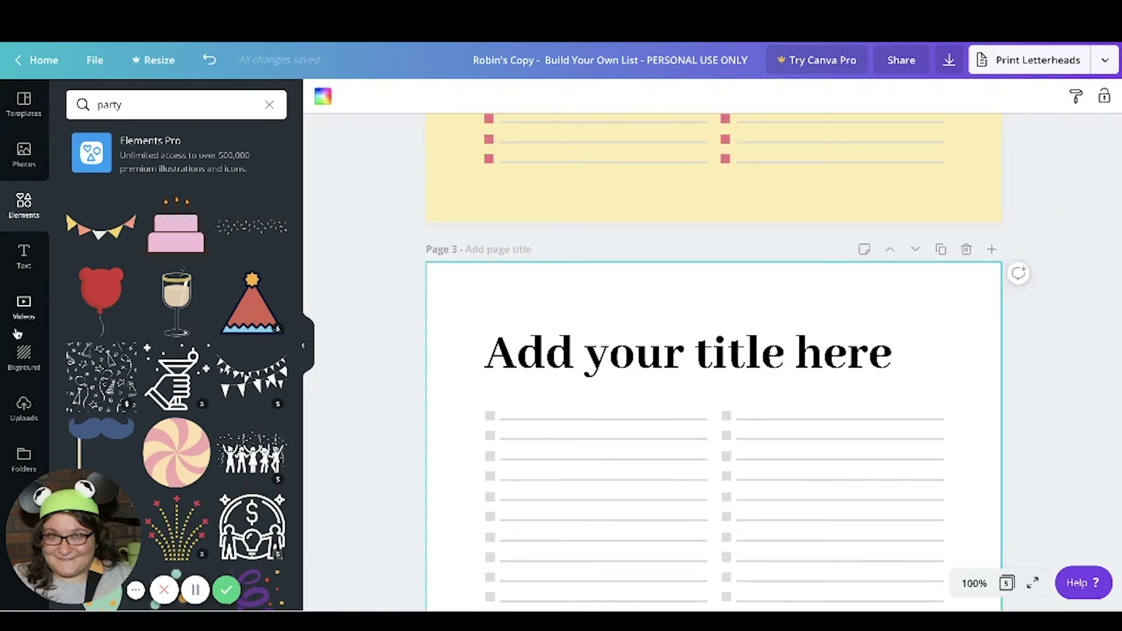
- Apply the free light-to-medium blue gradient background to page 3
click(24, 357)
scroll(238, 349, down, 5)
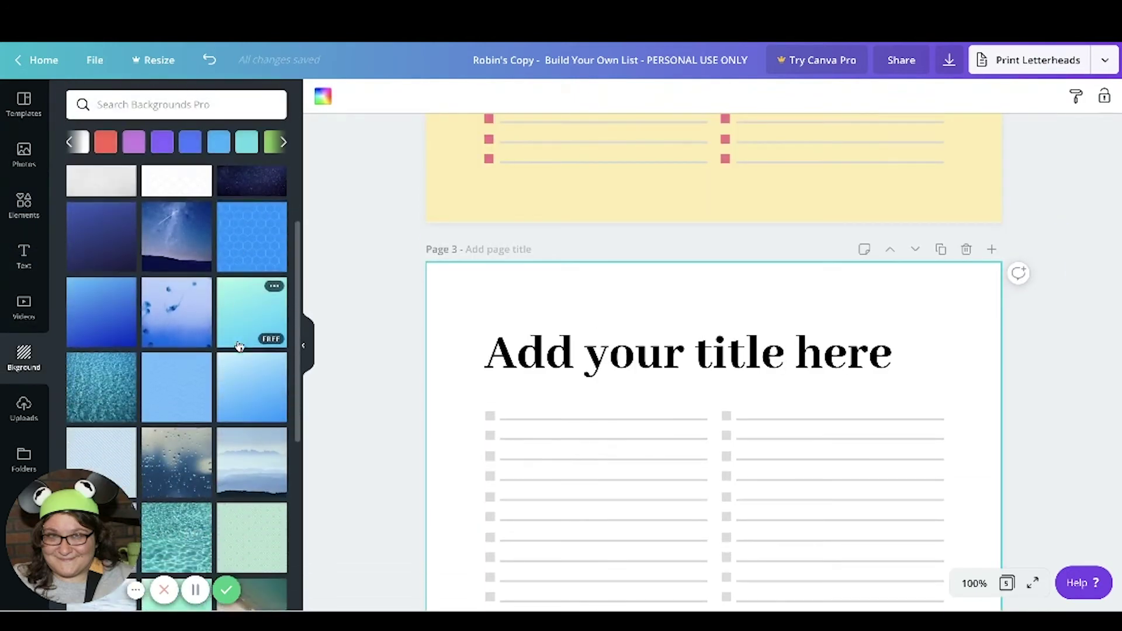
click(241, 281)
scroll(241, 281, down, 3)
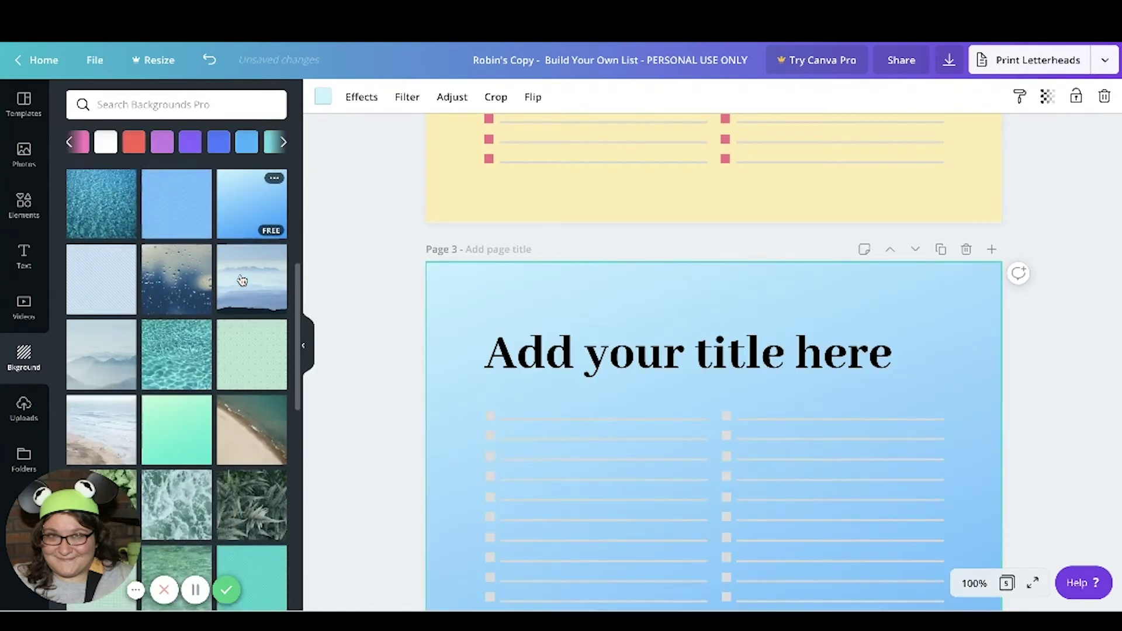
- Recolor both checklist columns on page 3 white
scroll(503, 348, down, 5)
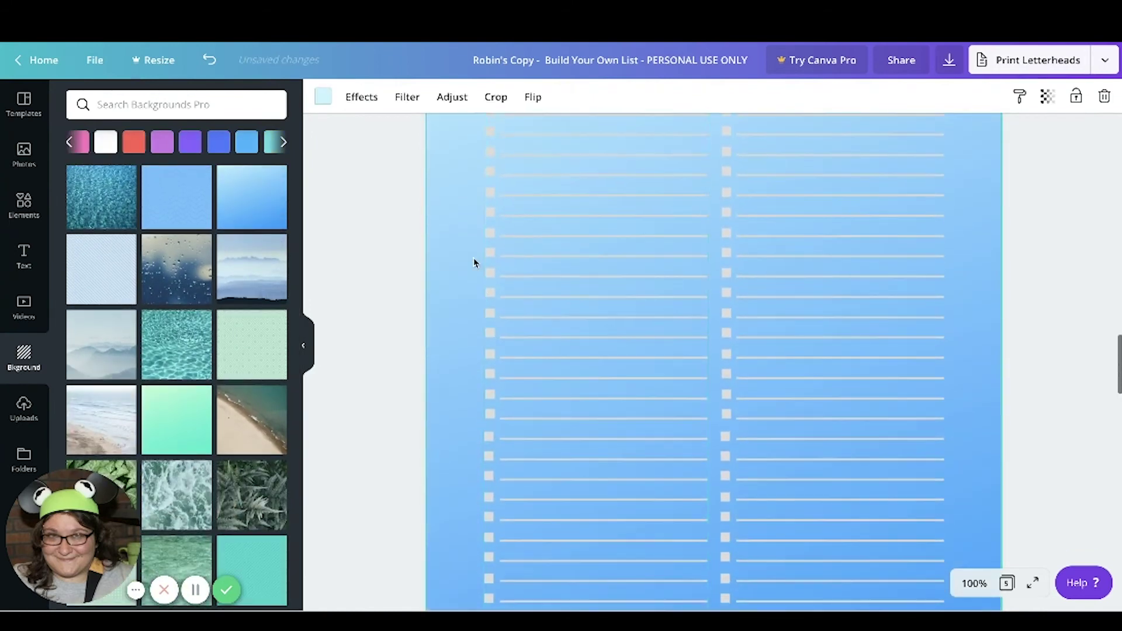
scroll(476, 261, up, 2)
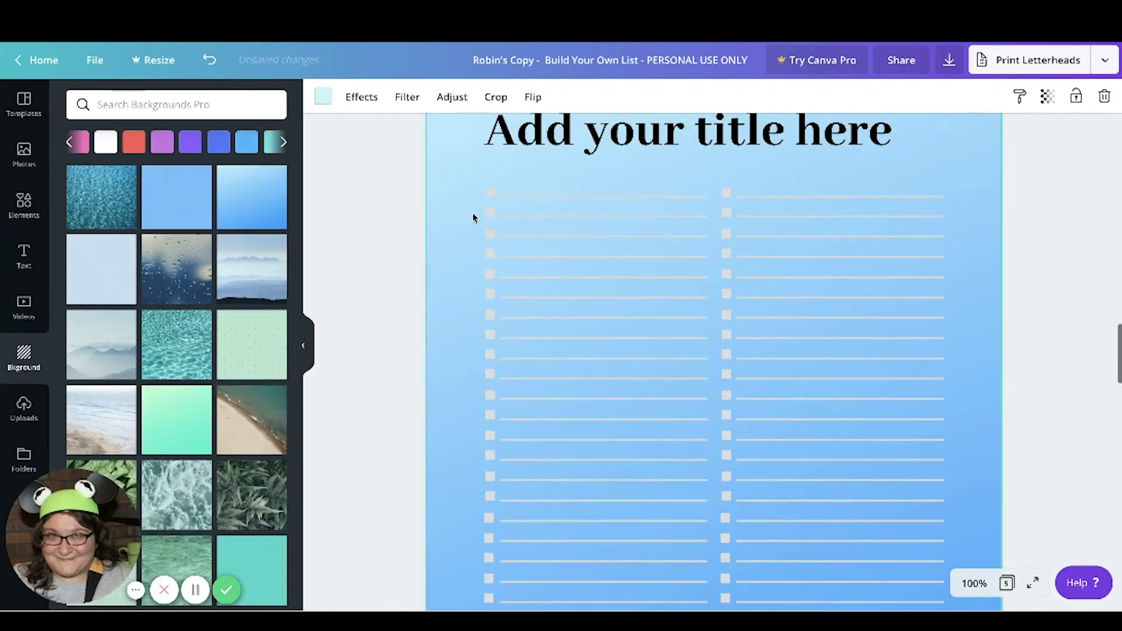
click(512, 206)
click(323, 97)
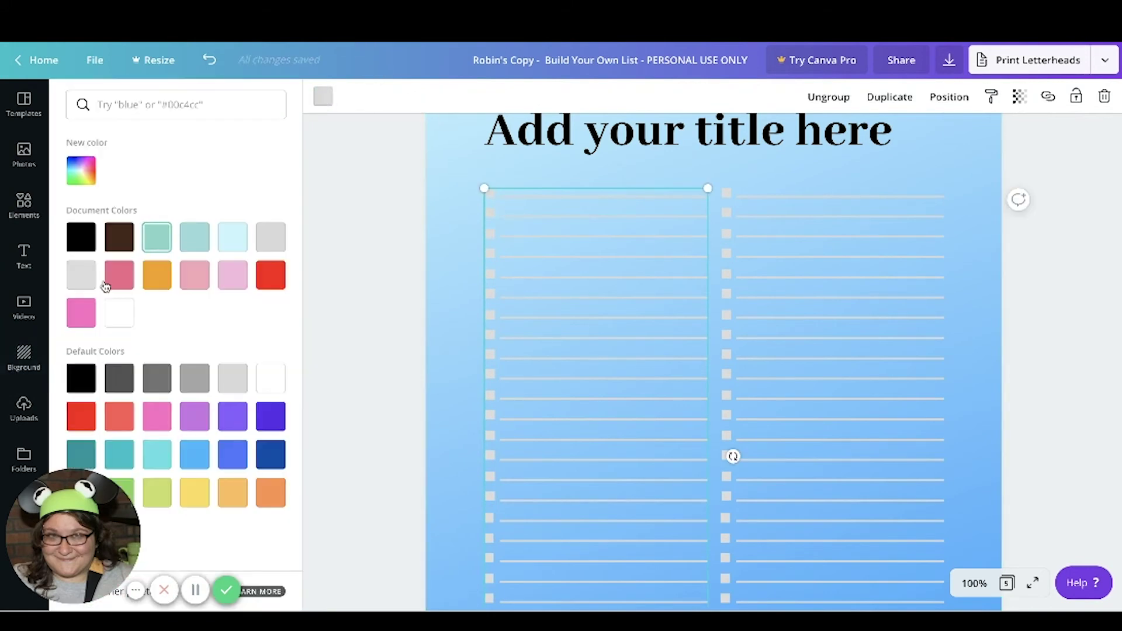
click(115, 309)
click(341, 238)
click(783, 205)
click(323, 102)
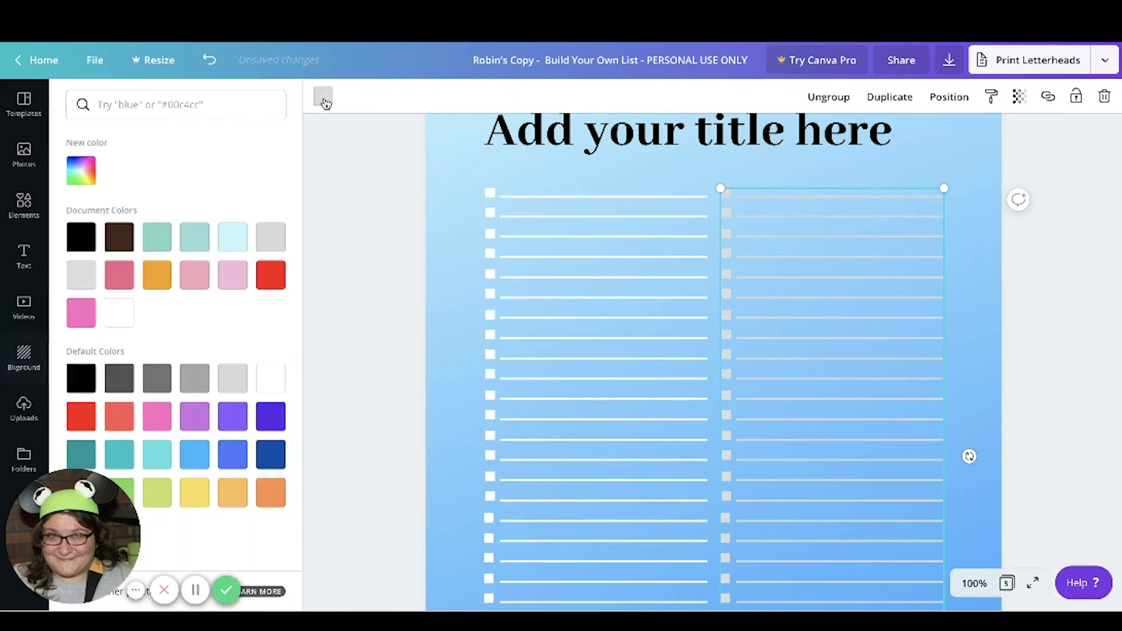
click(123, 327)
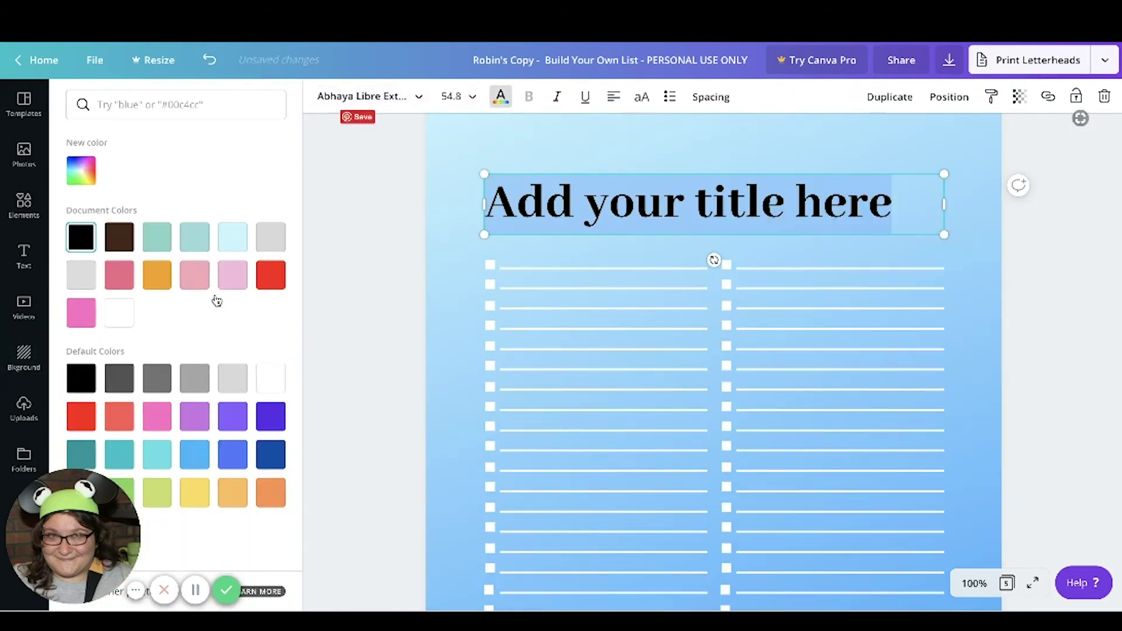
- Color page 3's title medium blue from the default colors and replace its text with "Packing list"
click(231, 461)
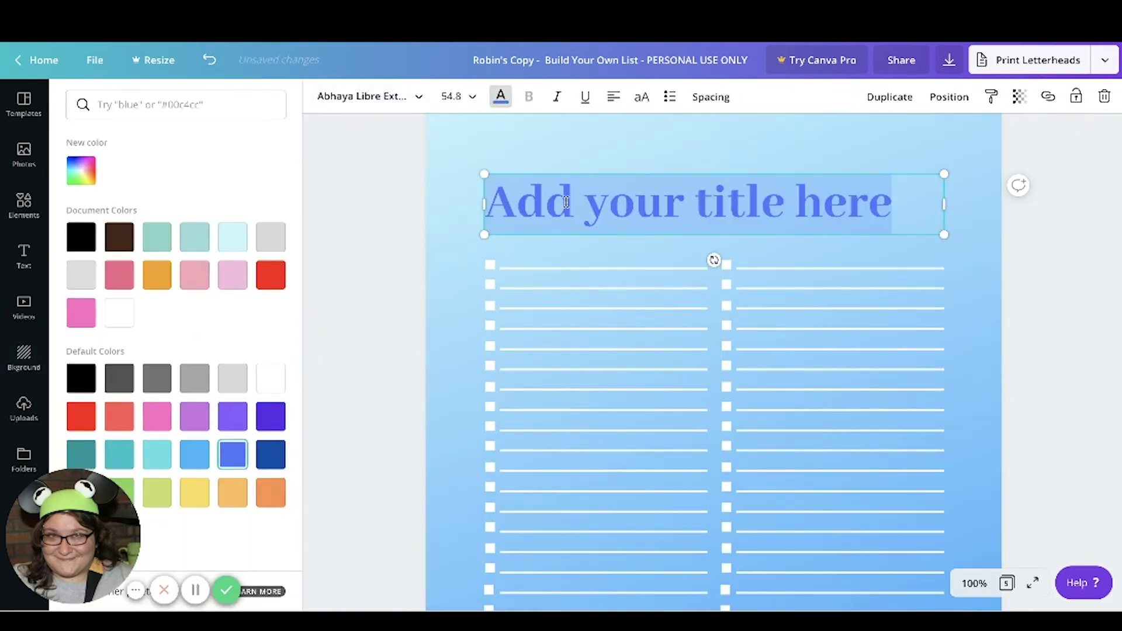
text(Packign)
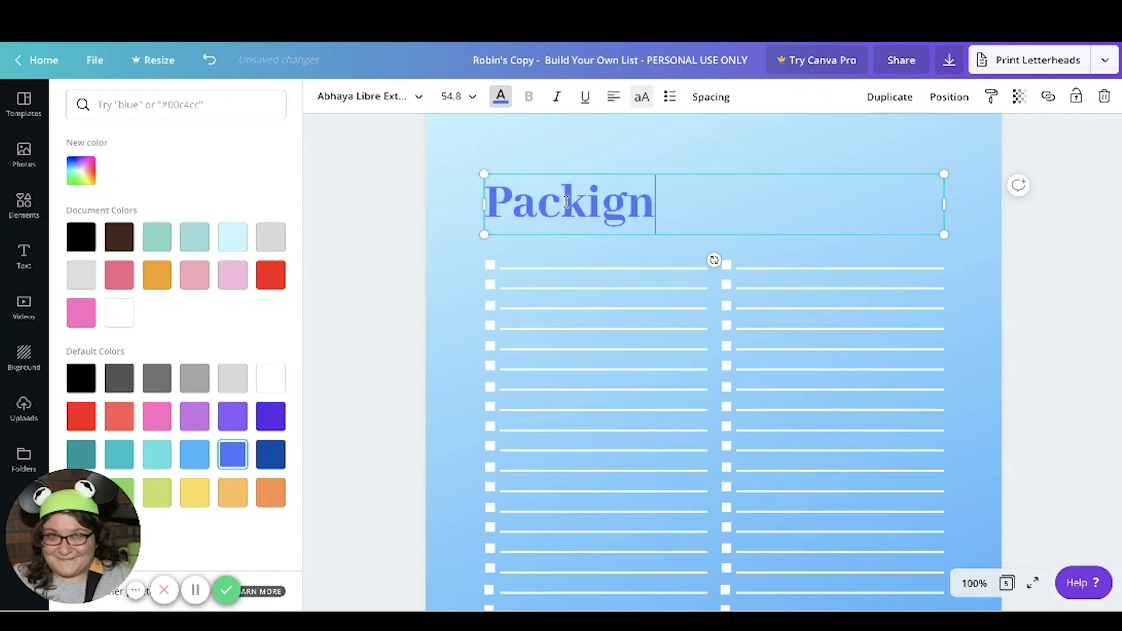
key(BackSpace)
key(BackSpace)
text(ng list)
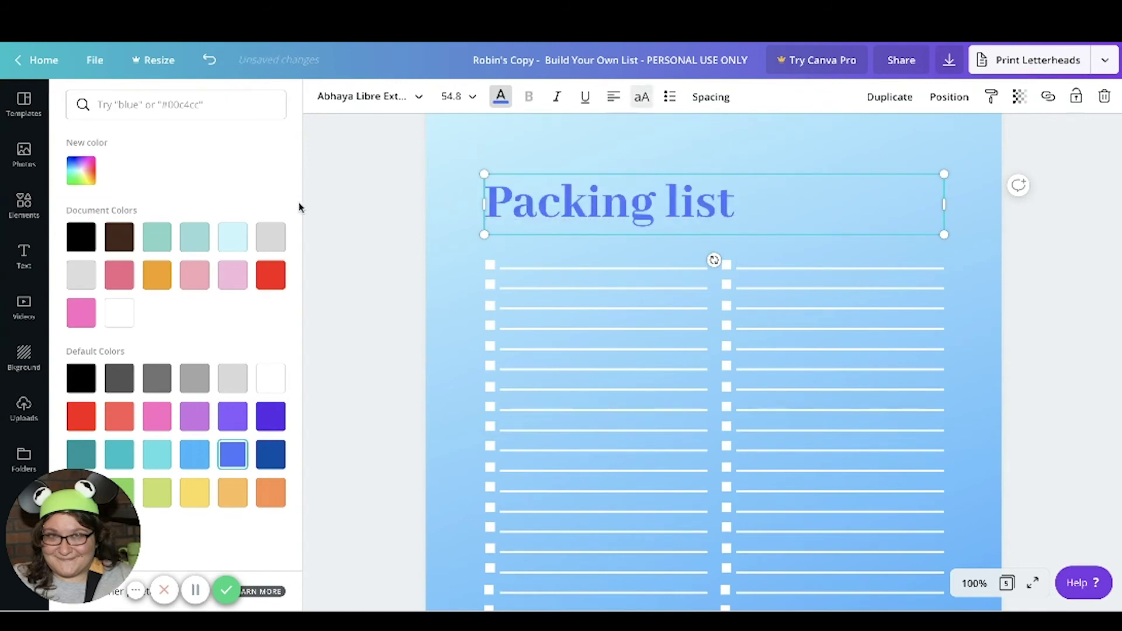
- Search the background library for "suit case" and clear the search
click(24, 357)
click(153, 104)
text(suit case)
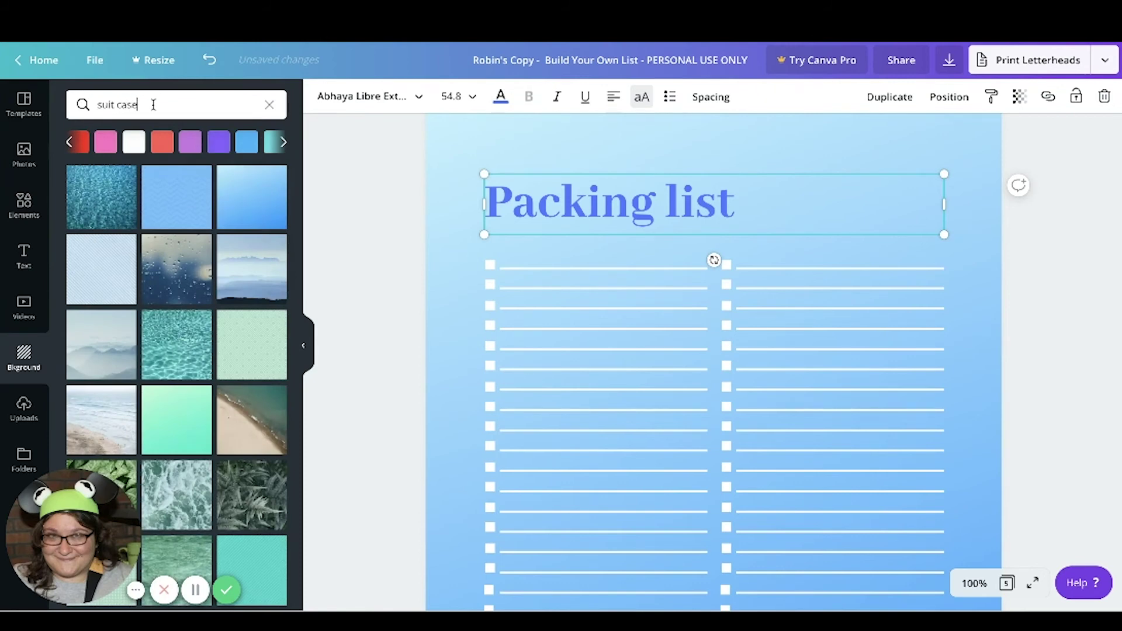
key(Return)
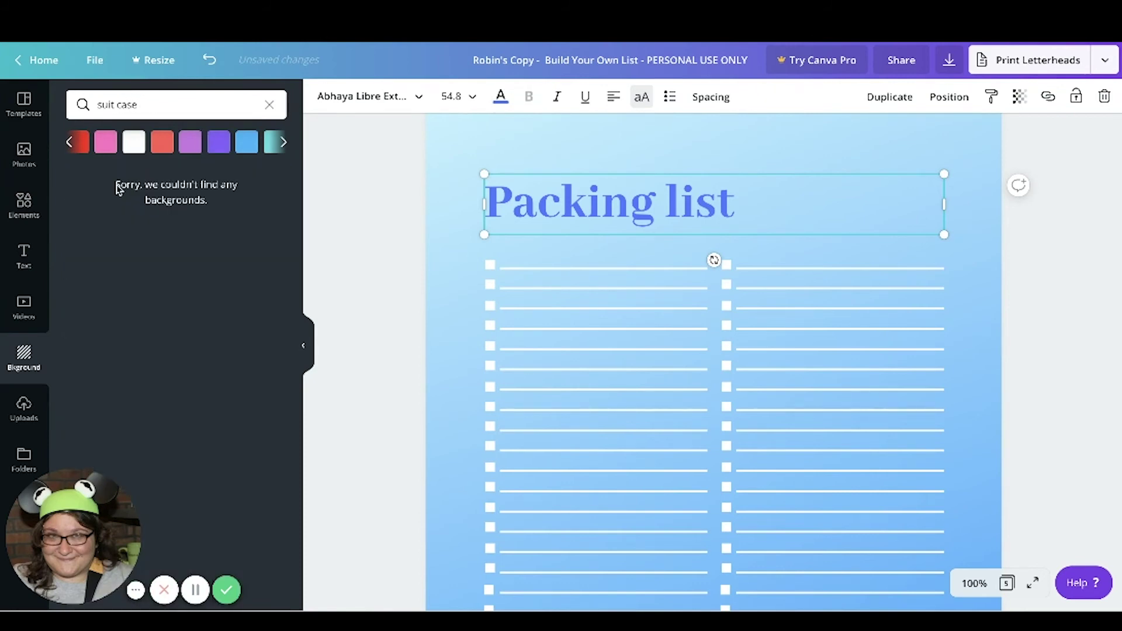
click(117, 104)
key(BackSpace)
key(Return)
- Search the graphic elements for "travel" and place the free green suitcase on page 3
click(24, 204)
click(135, 104)
text(travel)
key(Return)
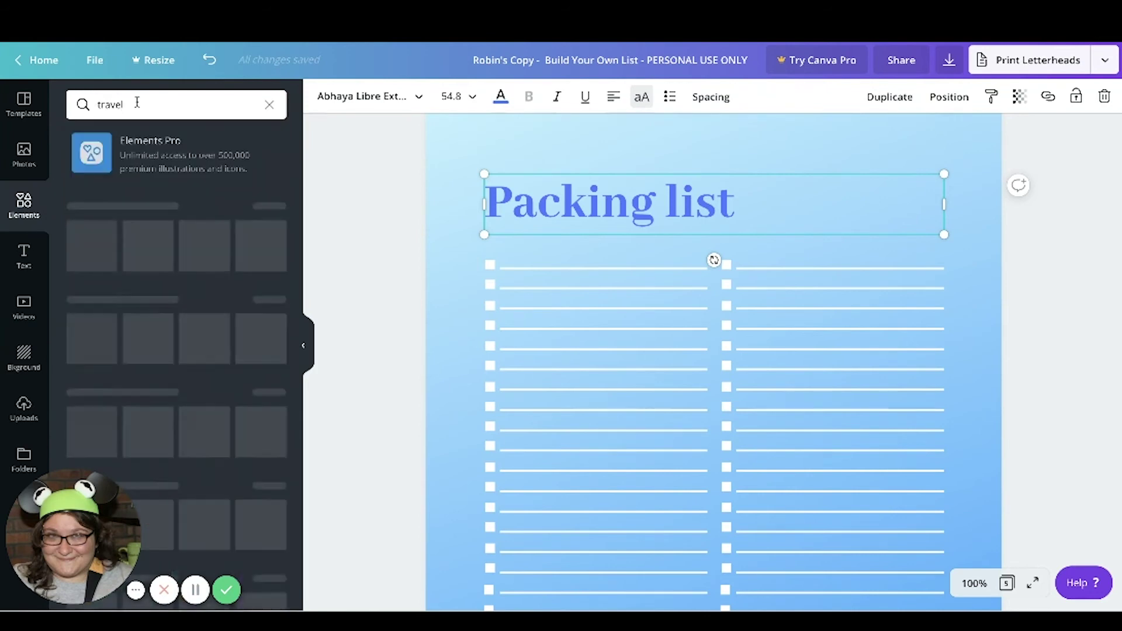
scroll(126, 348, down, 3)
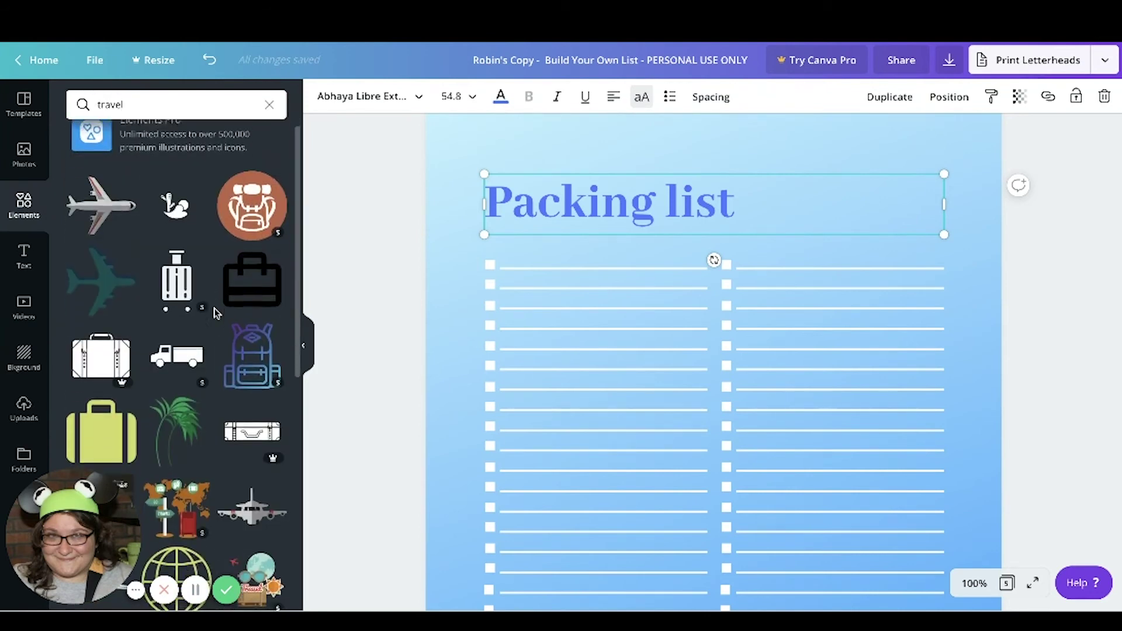
drag(125, 346, 873, 184)
drag(808, 159, 804, 158)
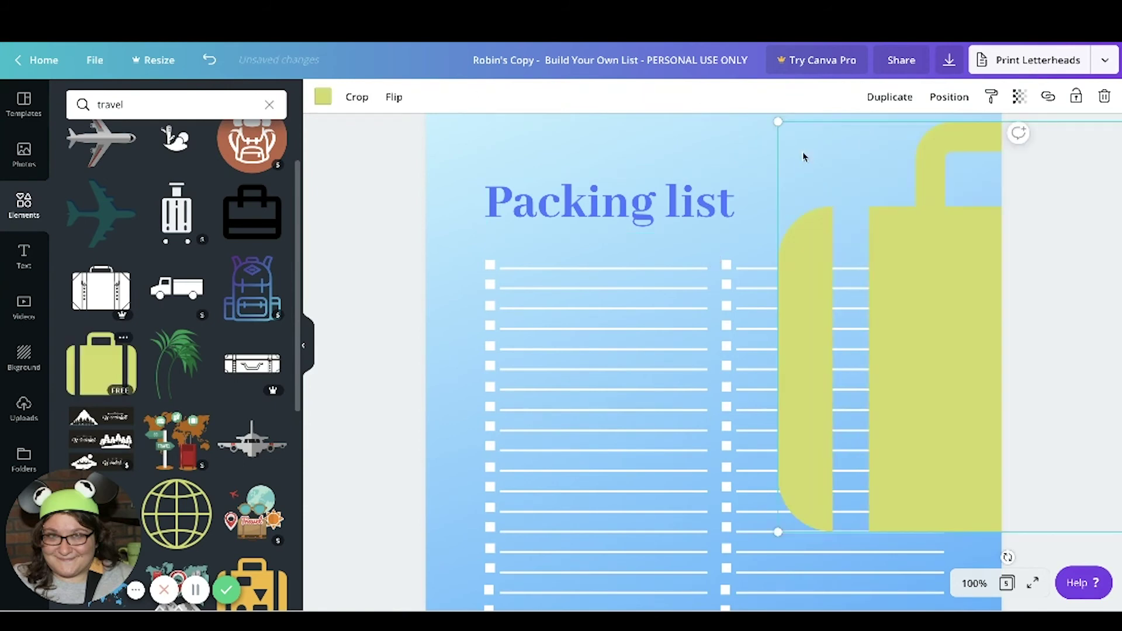
- Recolor the suitcase with the same blue as the "Packing list" title and move it fully onto the page
click(323, 97)
click(237, 455)
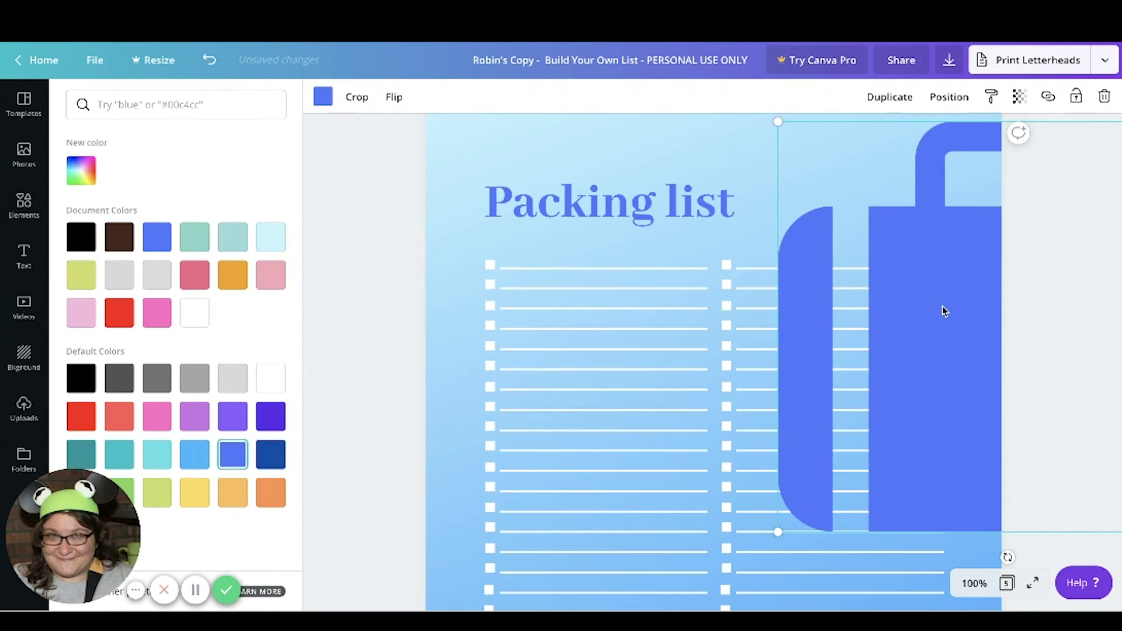
drag(840, 241, 595, 268)
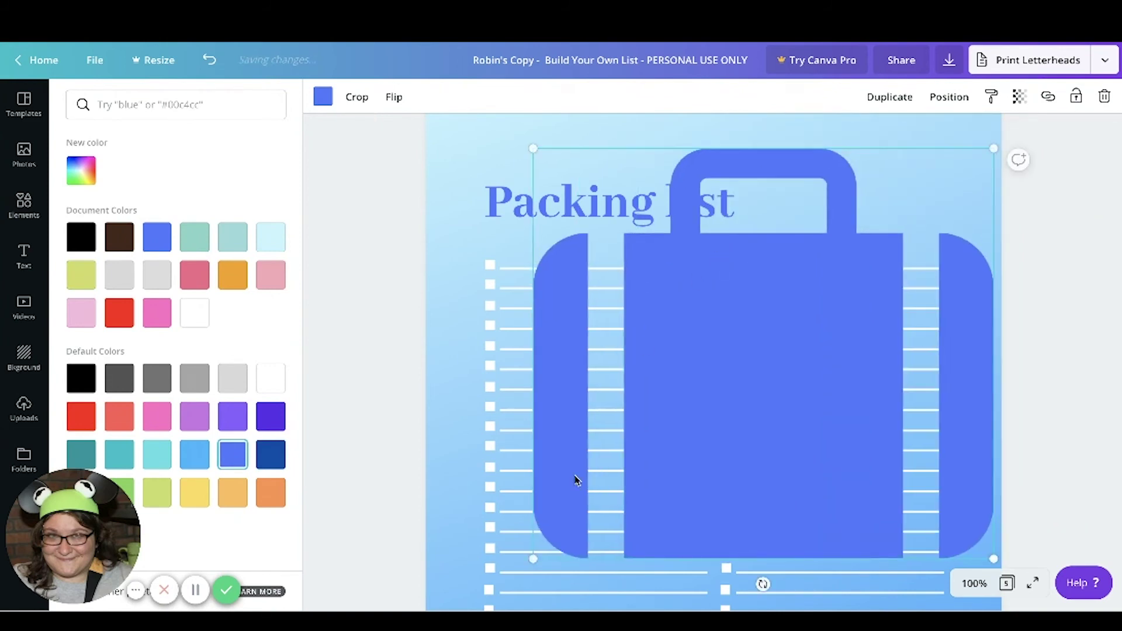
- Shrink the suitcase to about 1.7 wide by 1.5 high and position it just right of the "Packing list" title
drag(681, 436, 825, 201)
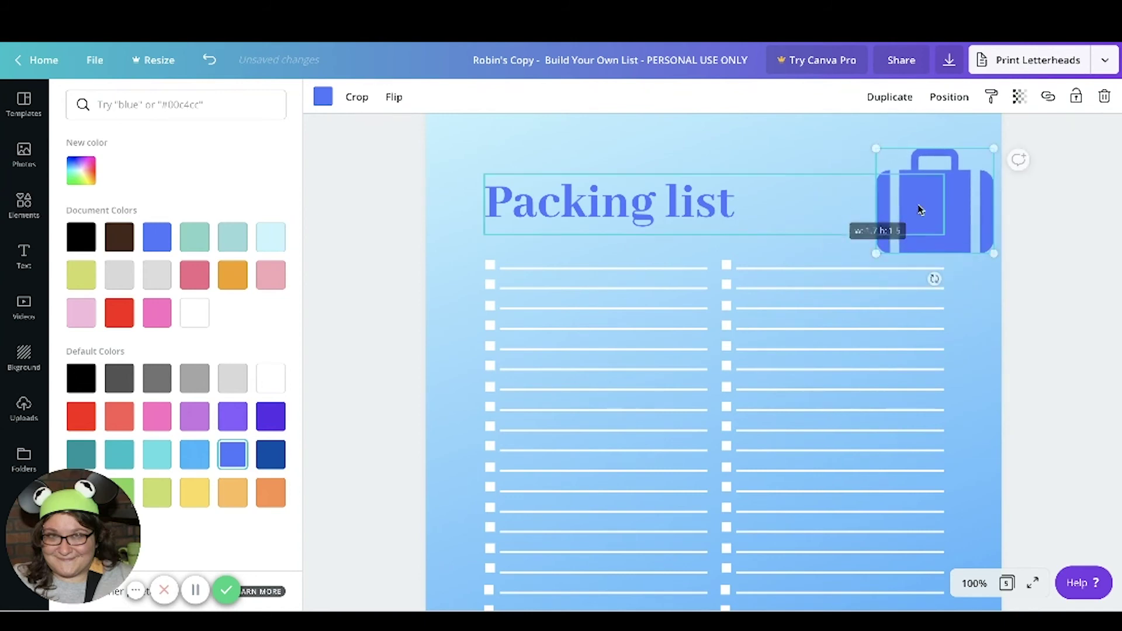
drag(963, 190, 840, 172)
scroll(356, 291, up, 3)
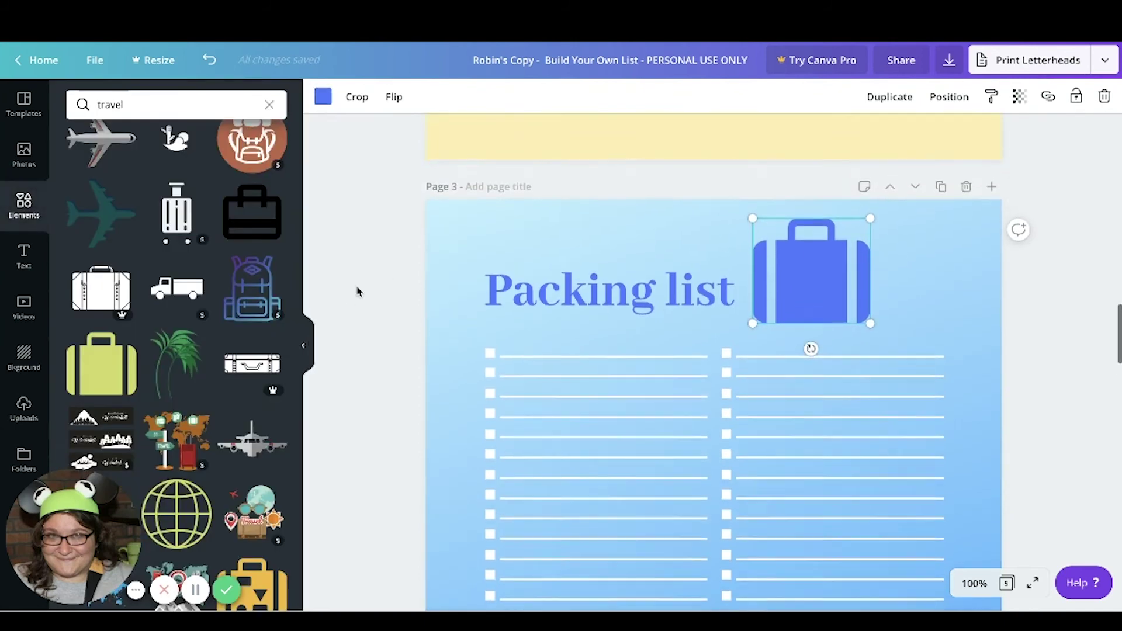
- Add a plain white checklist page after page 5 with the title "Make it your own!" in size 42 Archivo Black
scroll(357, 291, down, 3)
scroll(358, 291, down, 5)
scroll(357, 291, down, 10)
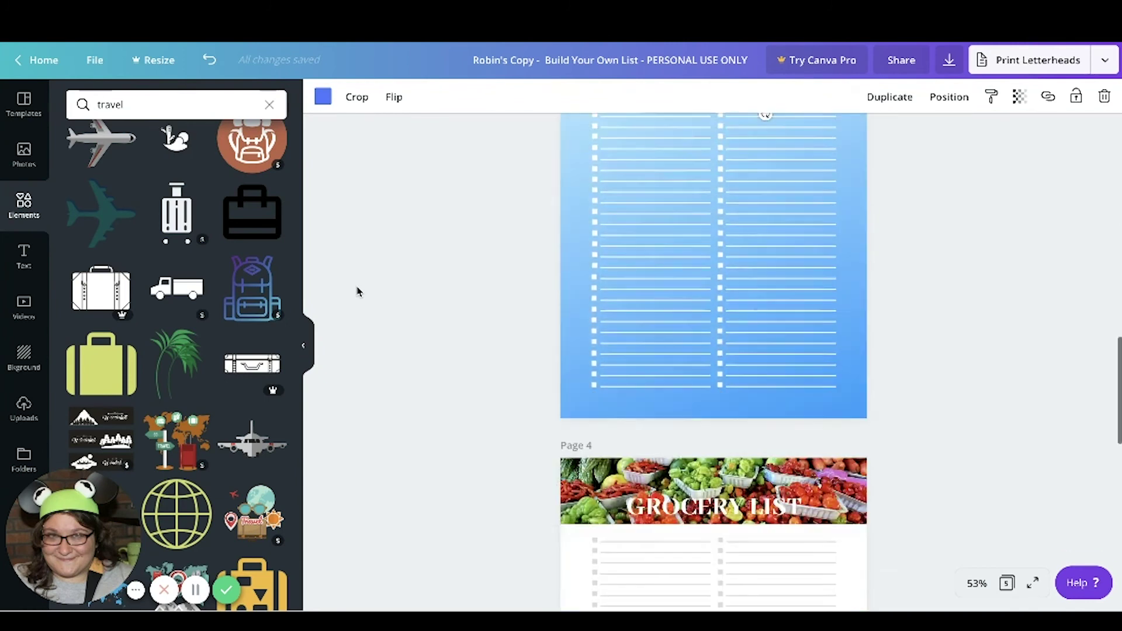
scroll(358, 291, down, 8)
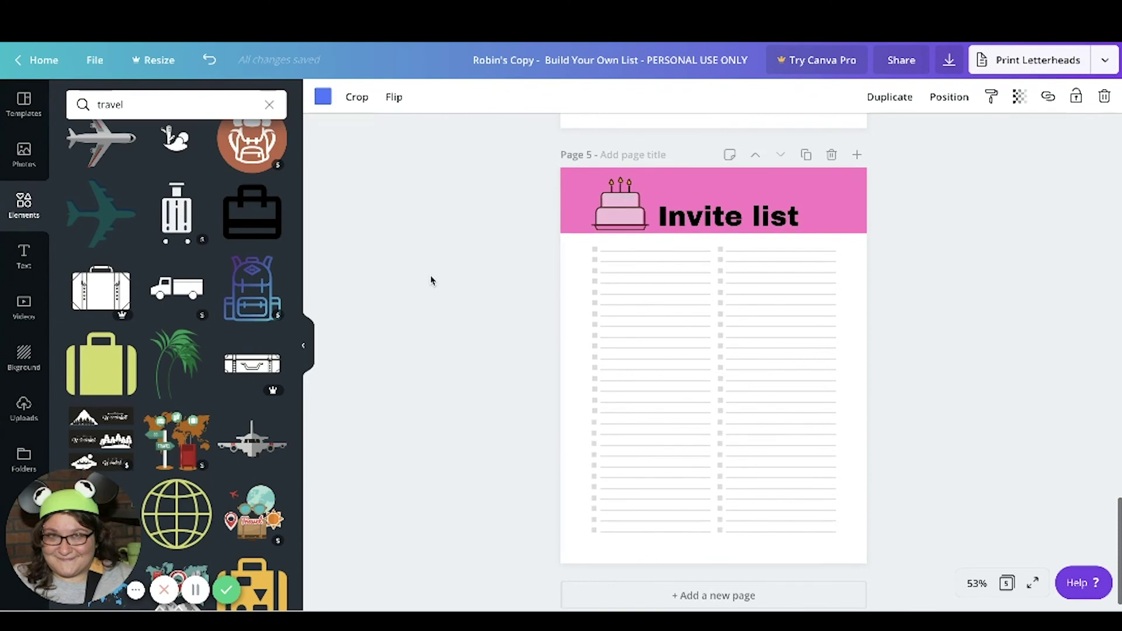
click(431, 280)
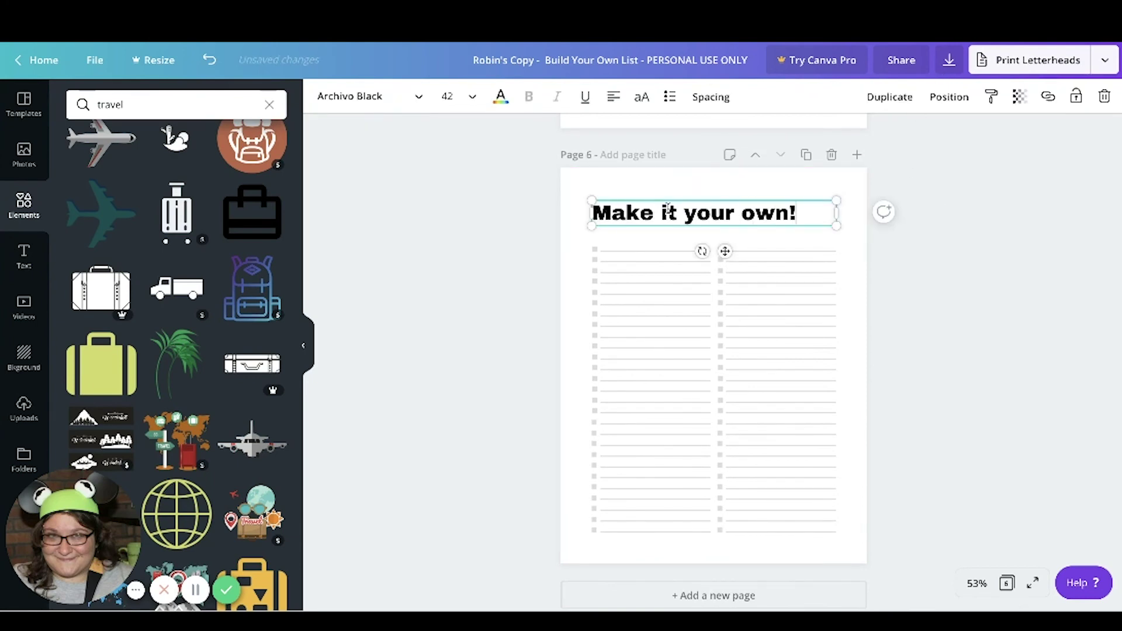
click(488, 251)
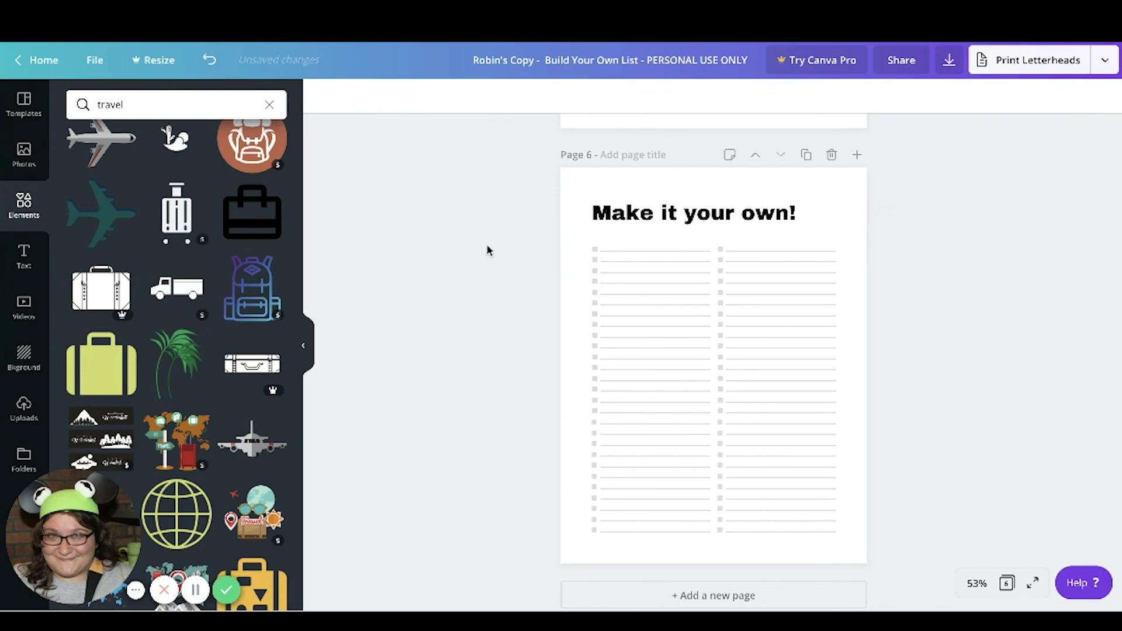